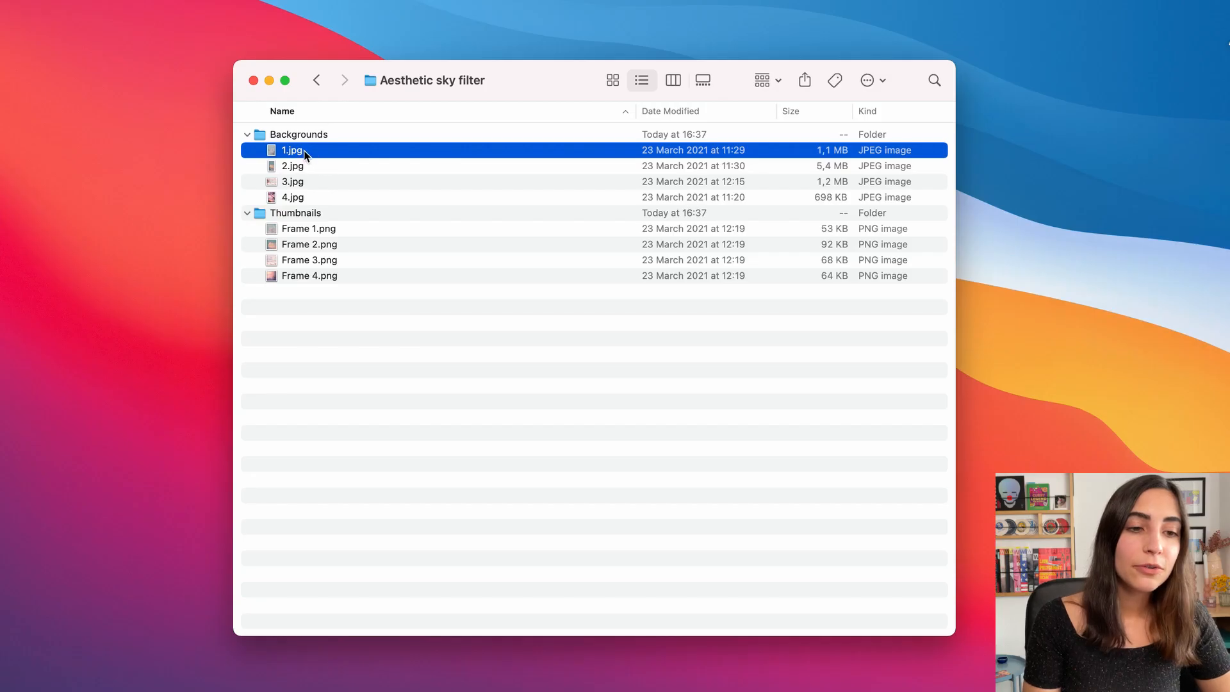
- Preview the sky images 1.jpg to 4.jpg in the Backgrounds folder
click(367, 341)
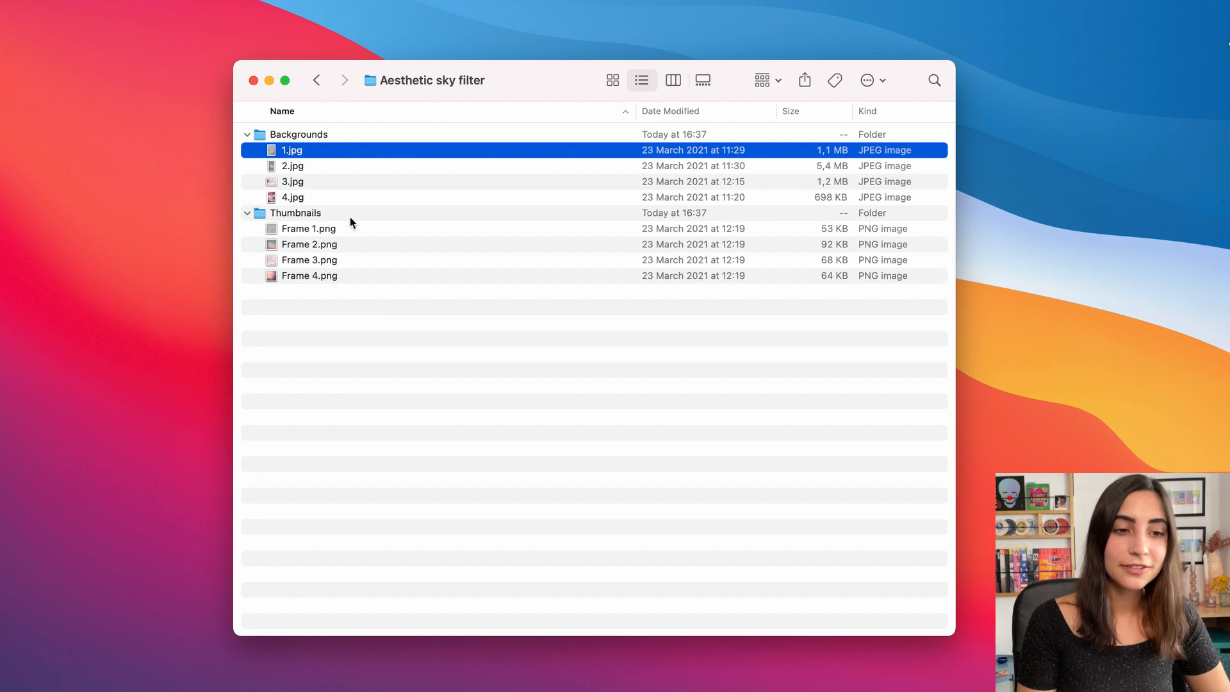
key(space)
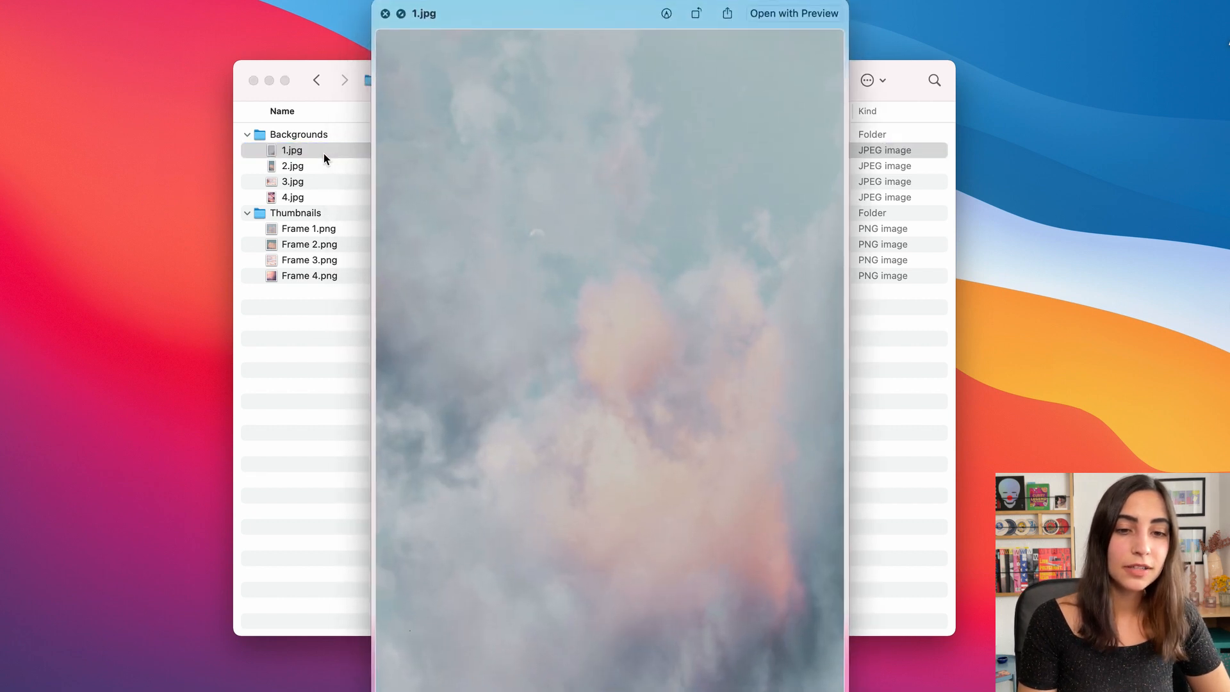
key(Down)
key(Down)
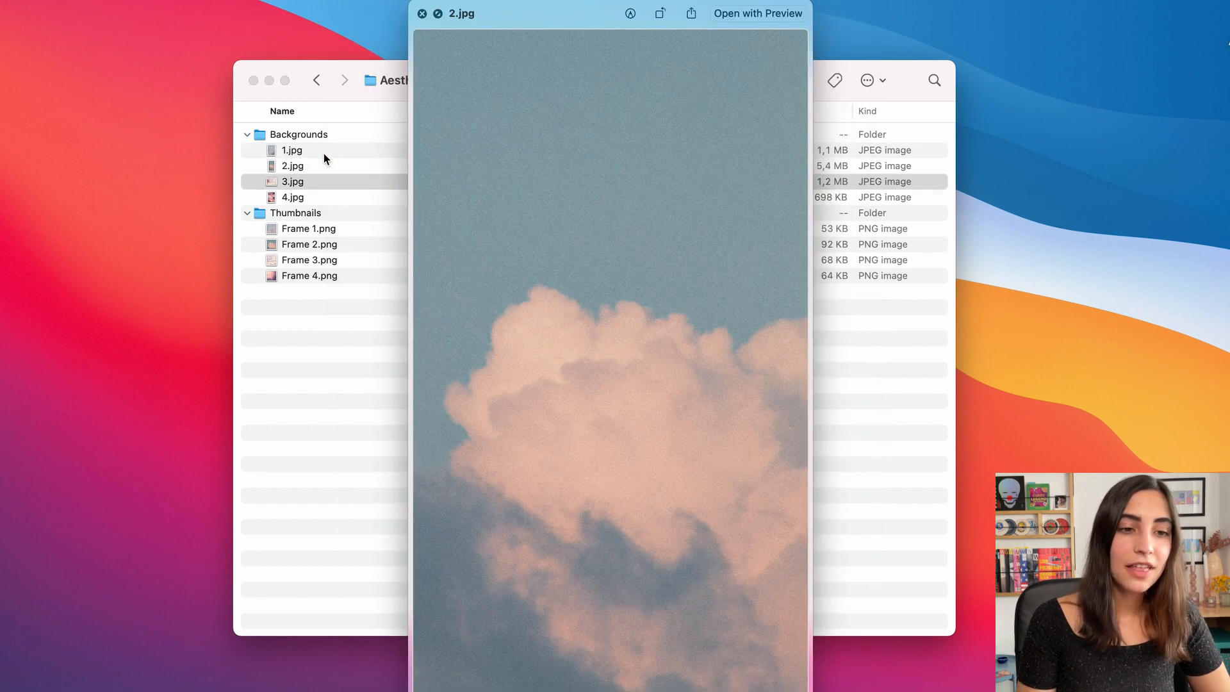
key(Down)
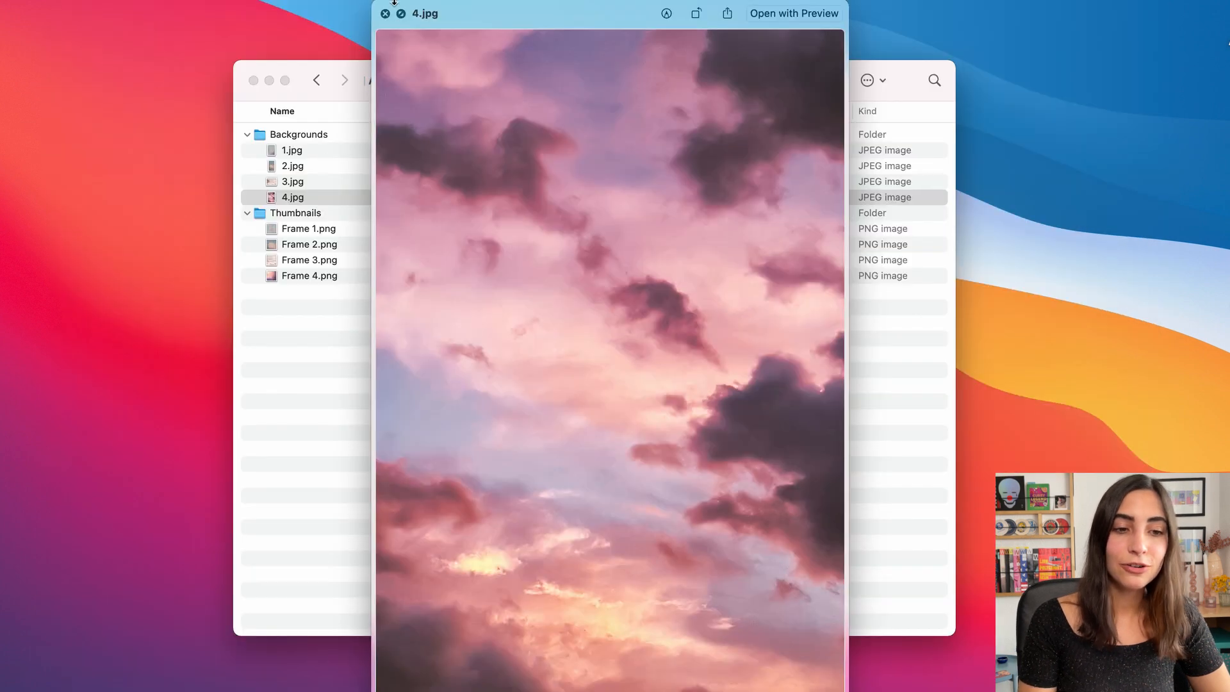
click(386, 13)
- Preview the images Frame 1.png to Frame 4.png in the Thumbnails folder, ending by closing the folder window
click(305, 229)
key(space)
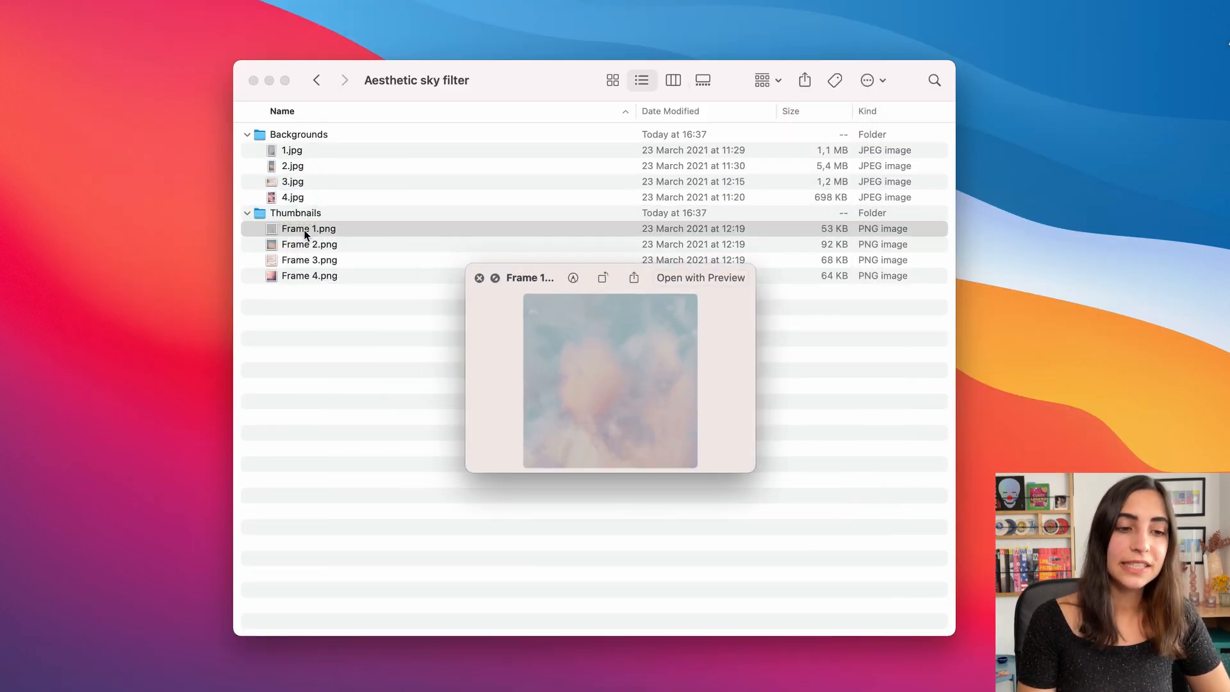
key(Down)
key(Down)
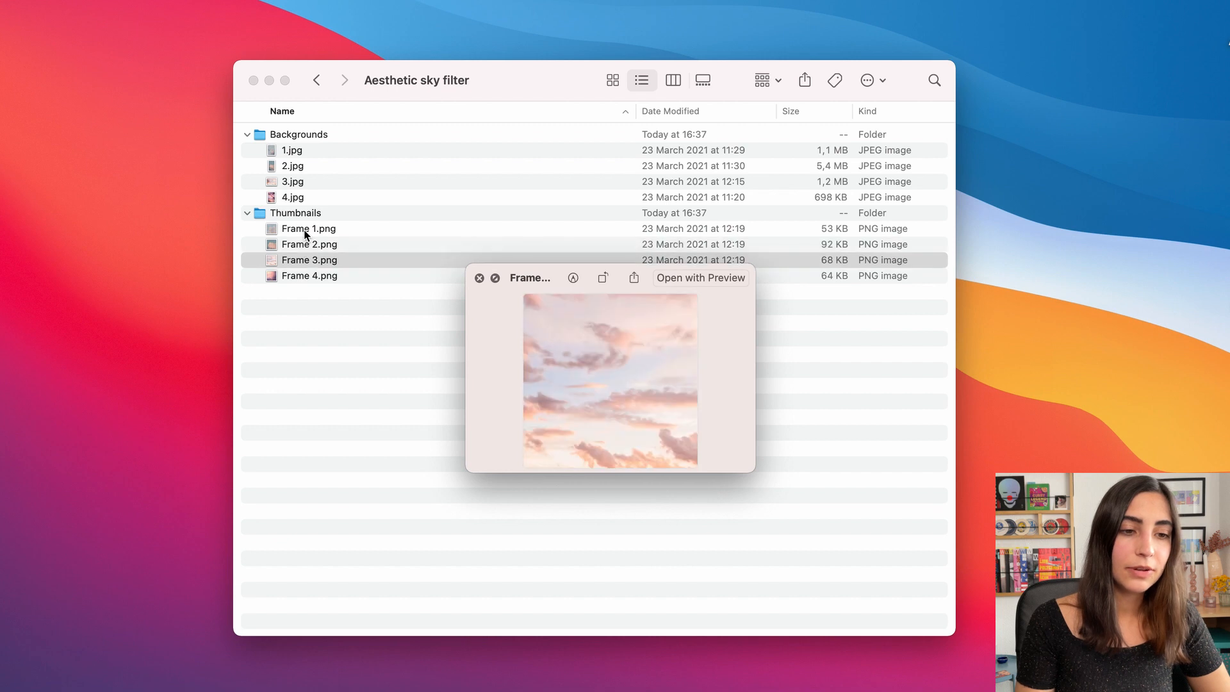
key(Down)
key(Up)
key(Up)
key(Up)
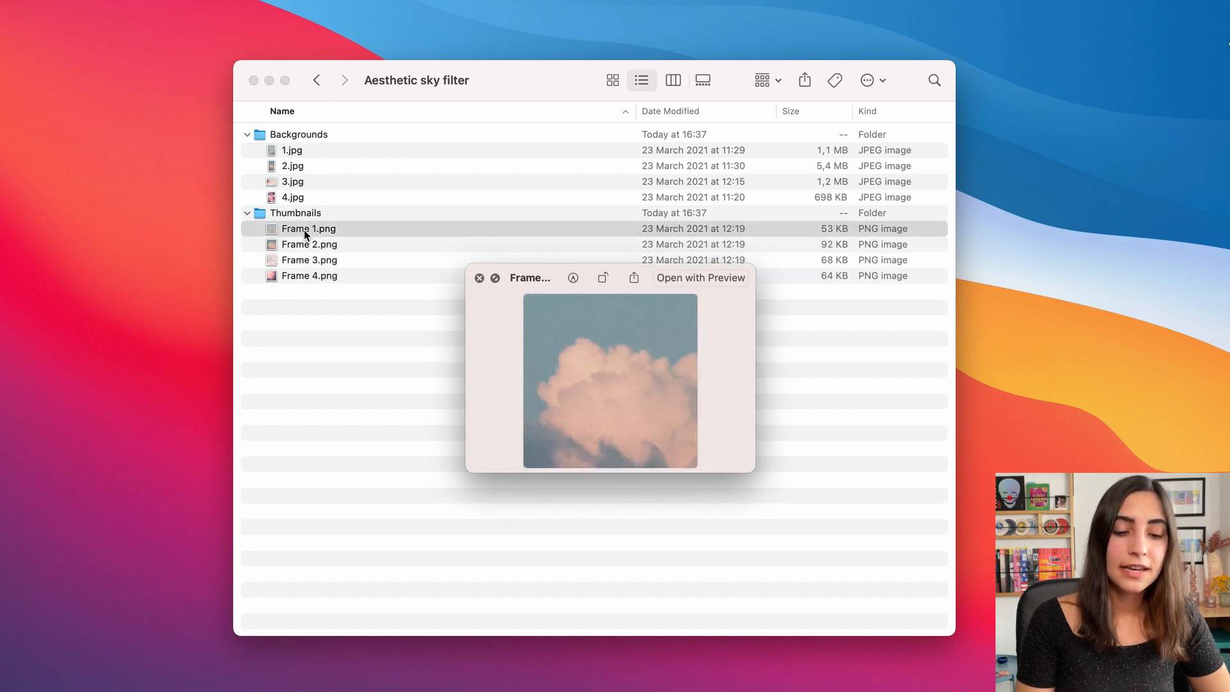
click(302, 154)
key(space)
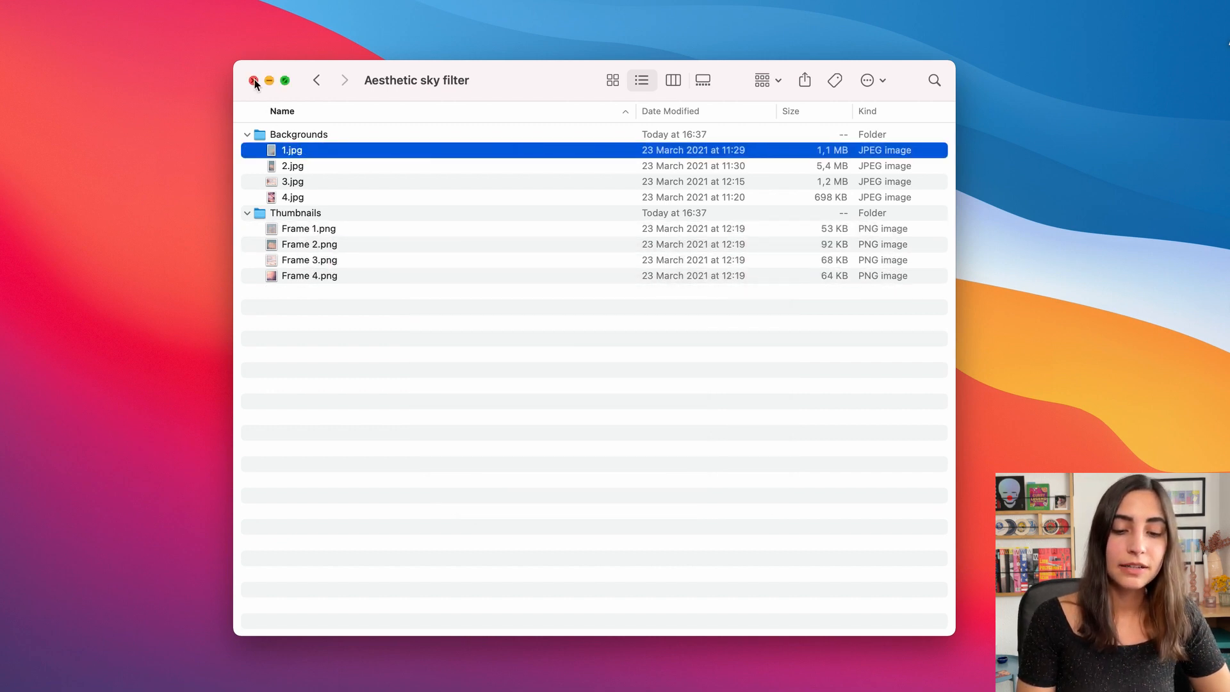
click(253, 81)
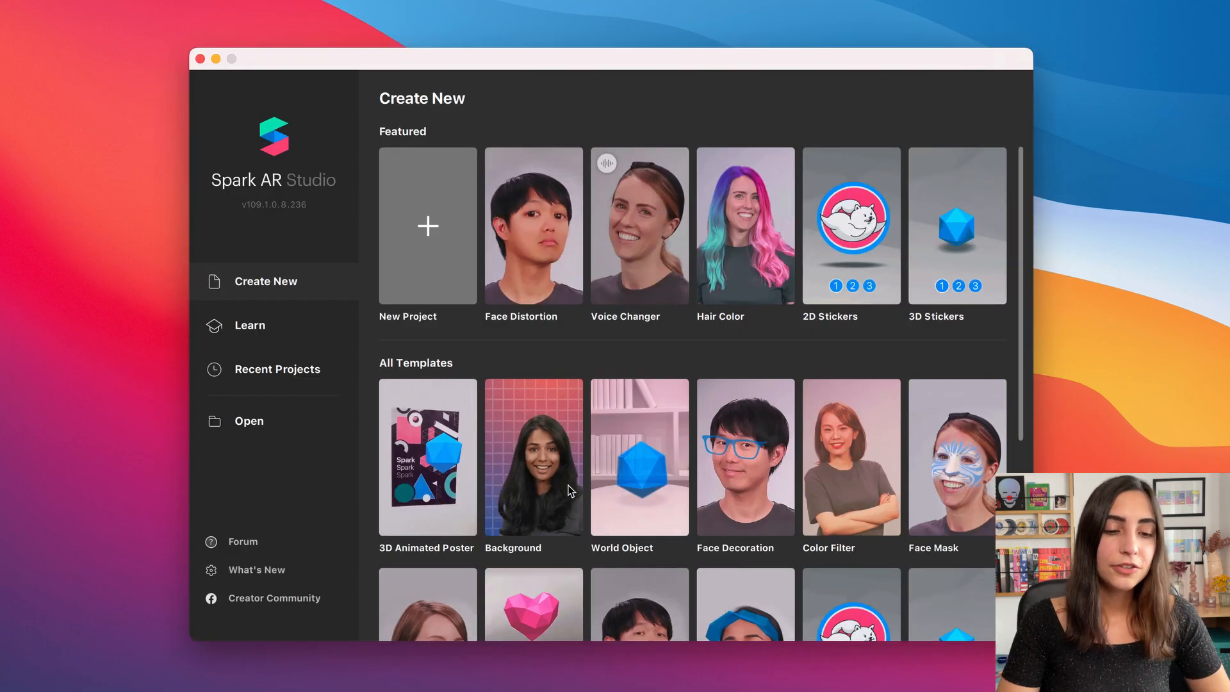
- Create a project from the Background template and delete its default replaceMe texture, including the file, and the background_mat material
click(535, 467)
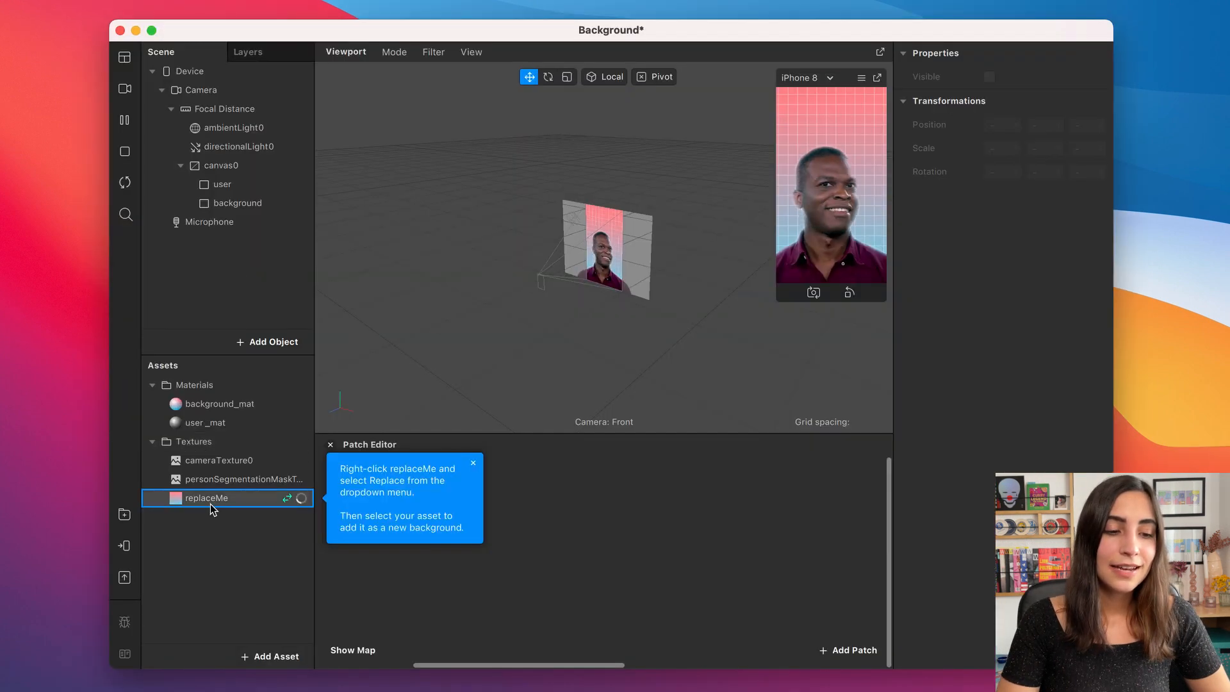
key(BackSpace)
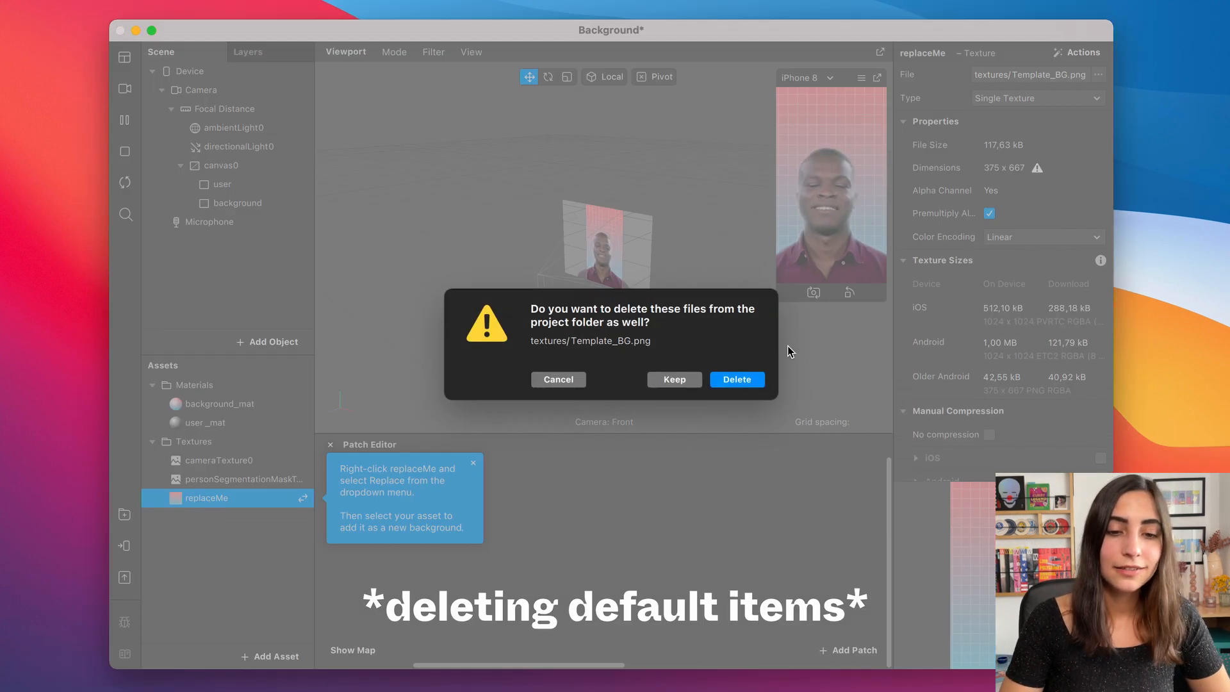
click(737, 379)
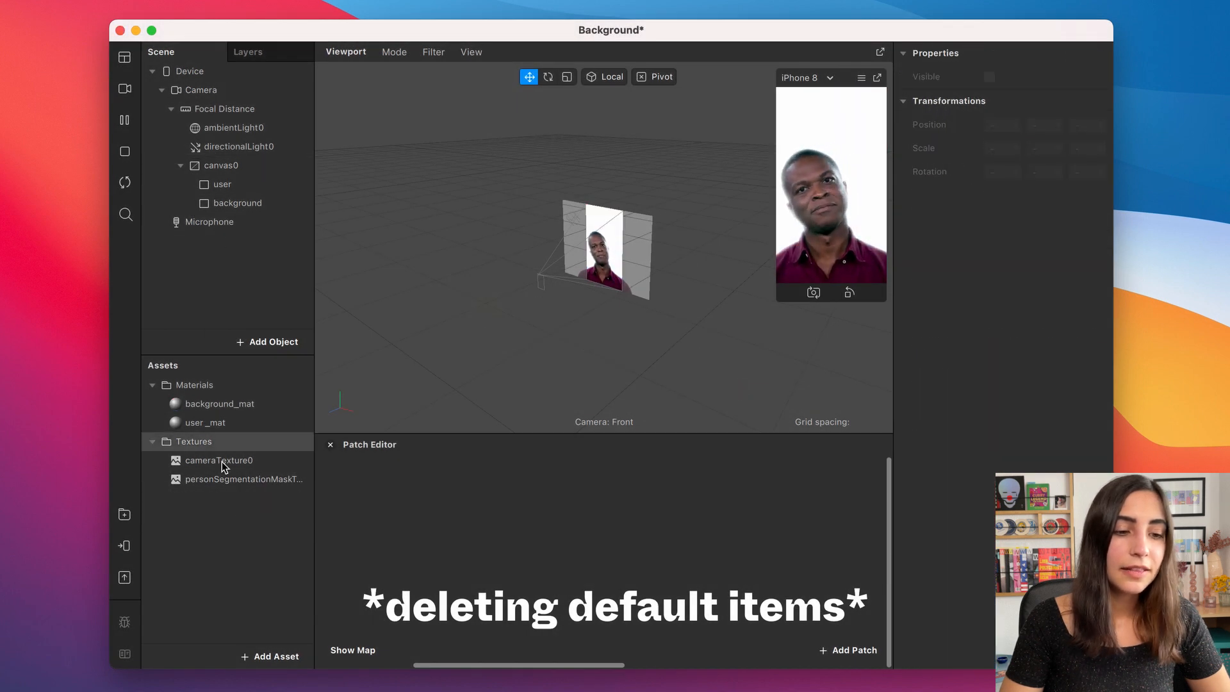
click(226, 405)
key(BackSpace)
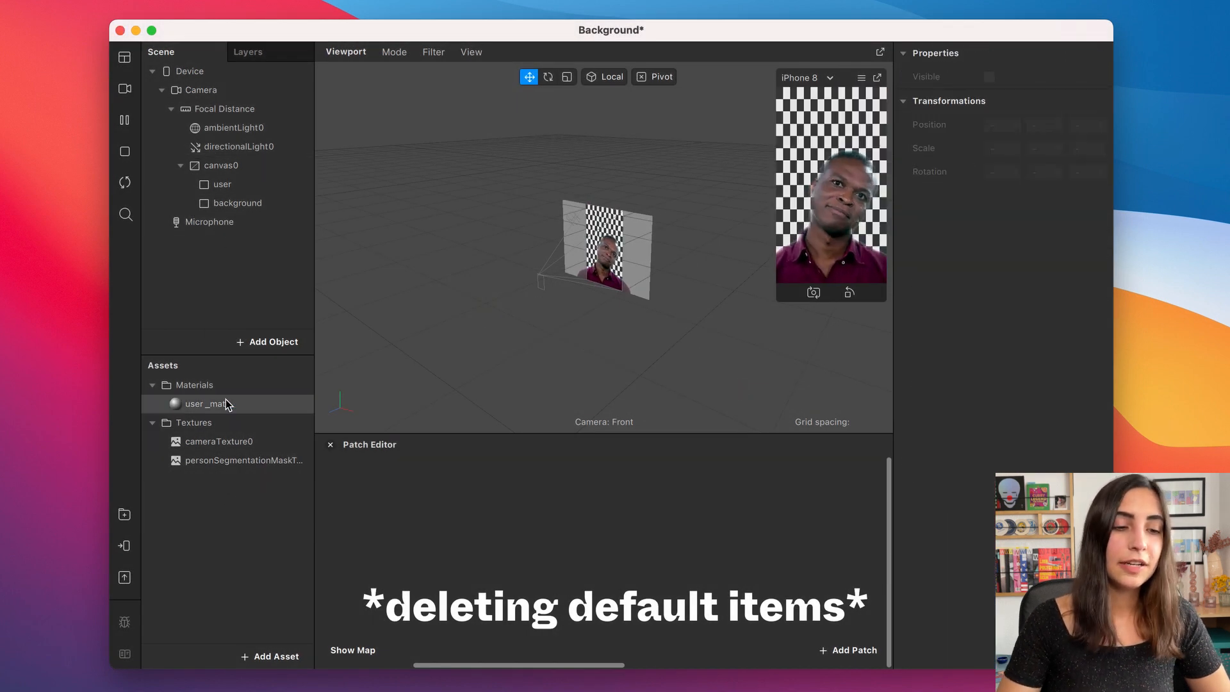
- Rename the background rectangle under canvas0 as sky1
double_click(241, 204)
text(sky1)
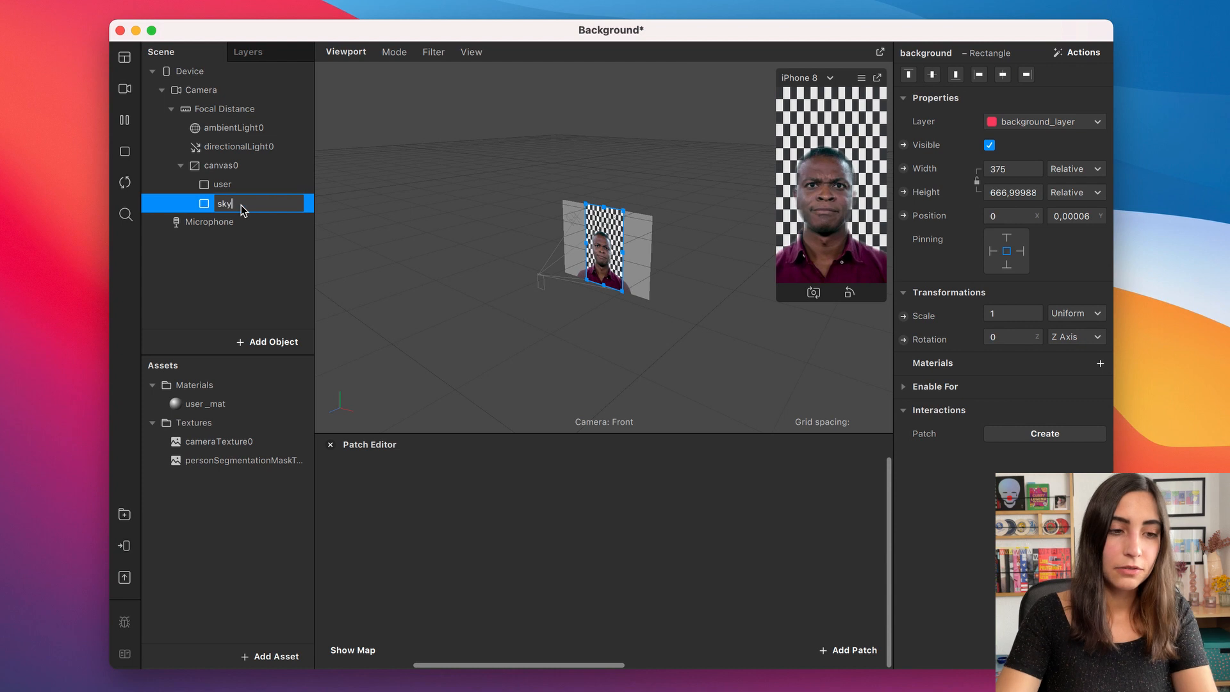
key(Return)
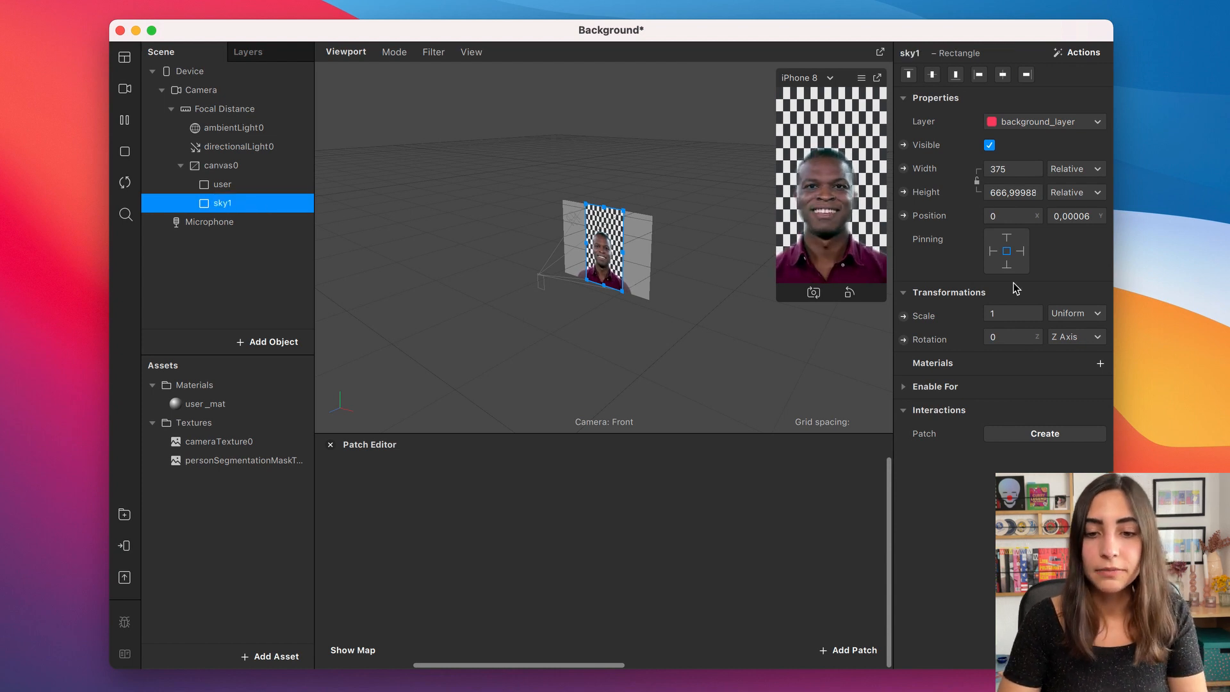
- Create a new material for the sky1 rectangle and rename that material sky1
click(1100, 363)
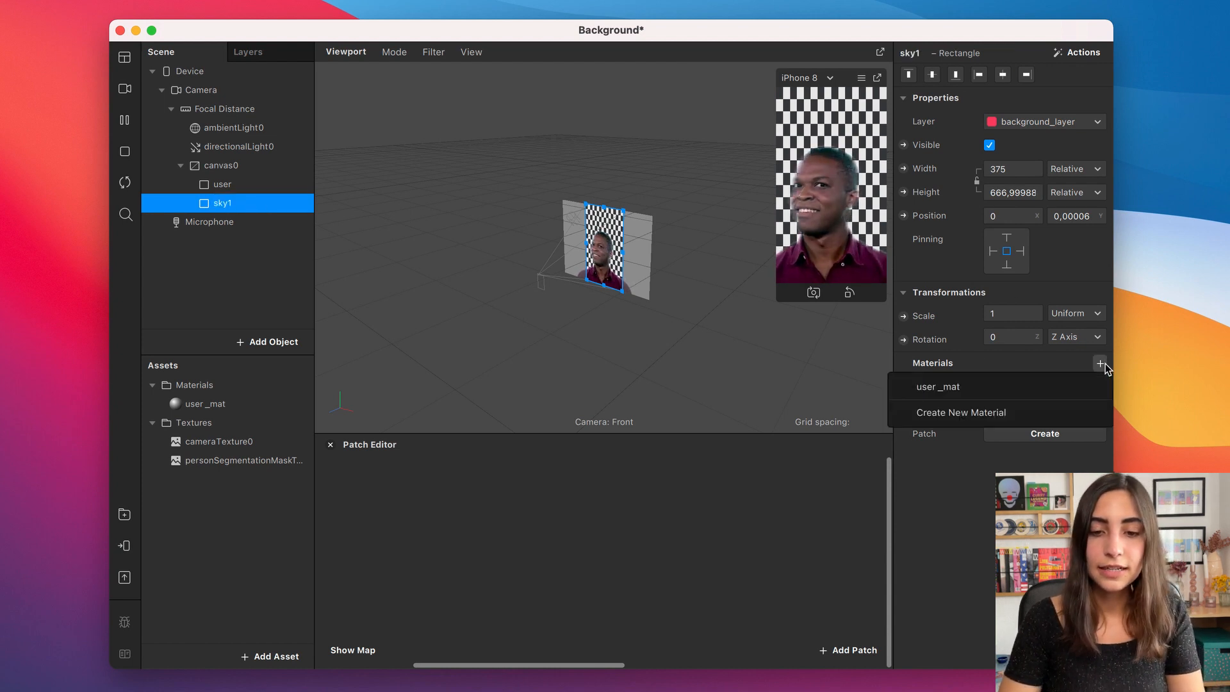
click(963, 413)
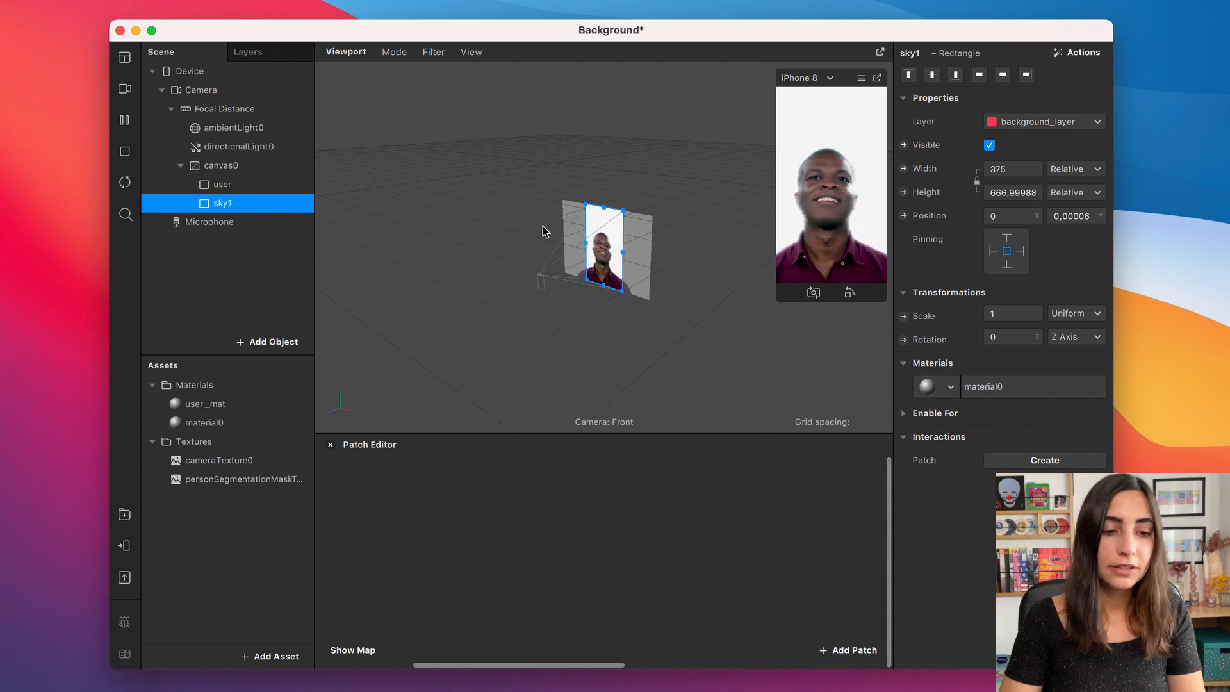
double_click(211, 423)
text(sky1)
key(Return)
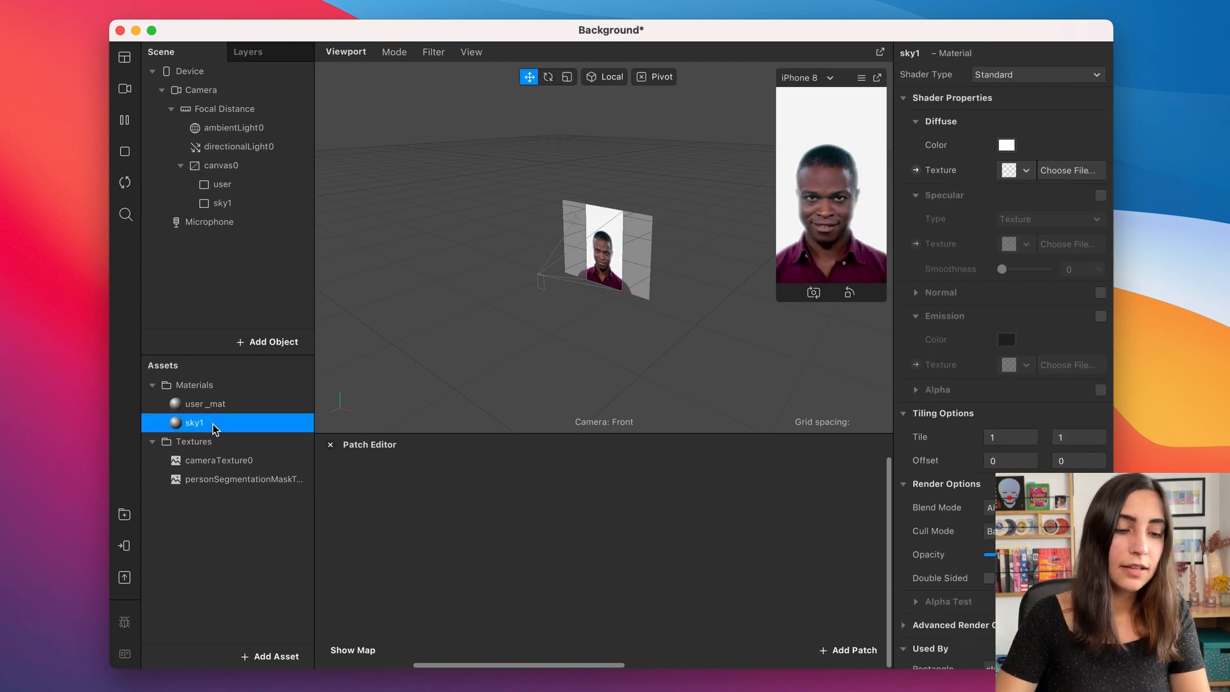
- Load 1.jpg as a new diffuse texture for the sky1 material and set that texture to no compression
click(1018, 170)
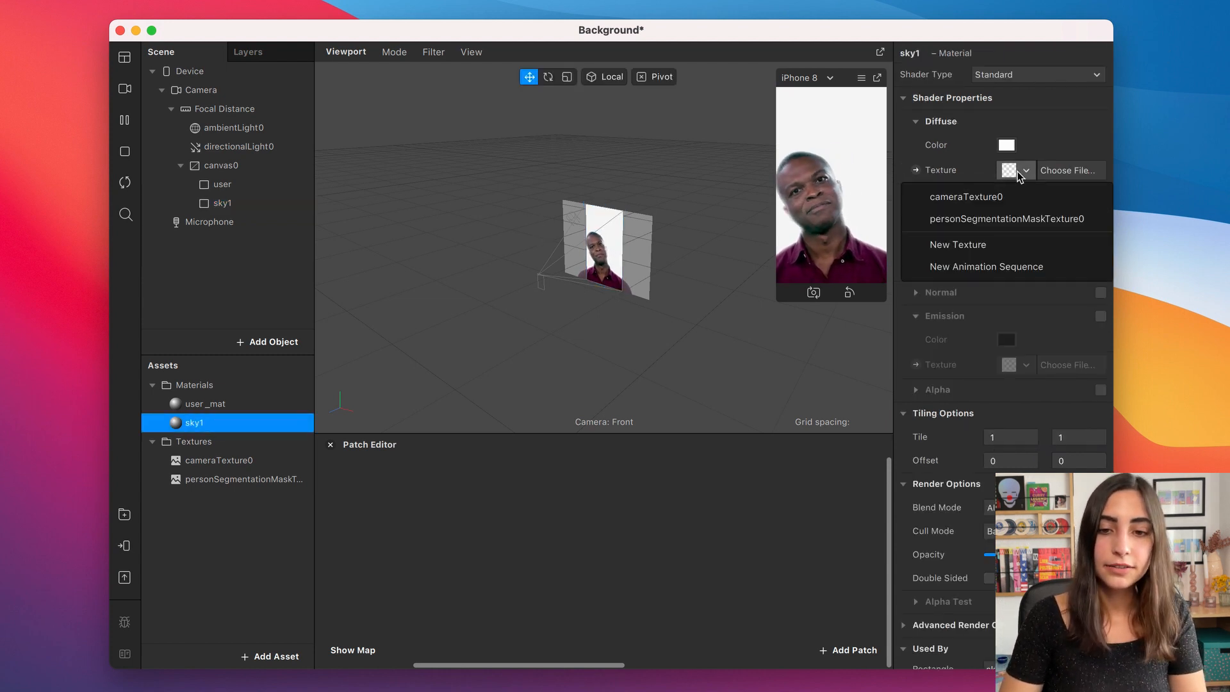
click(991, 253)
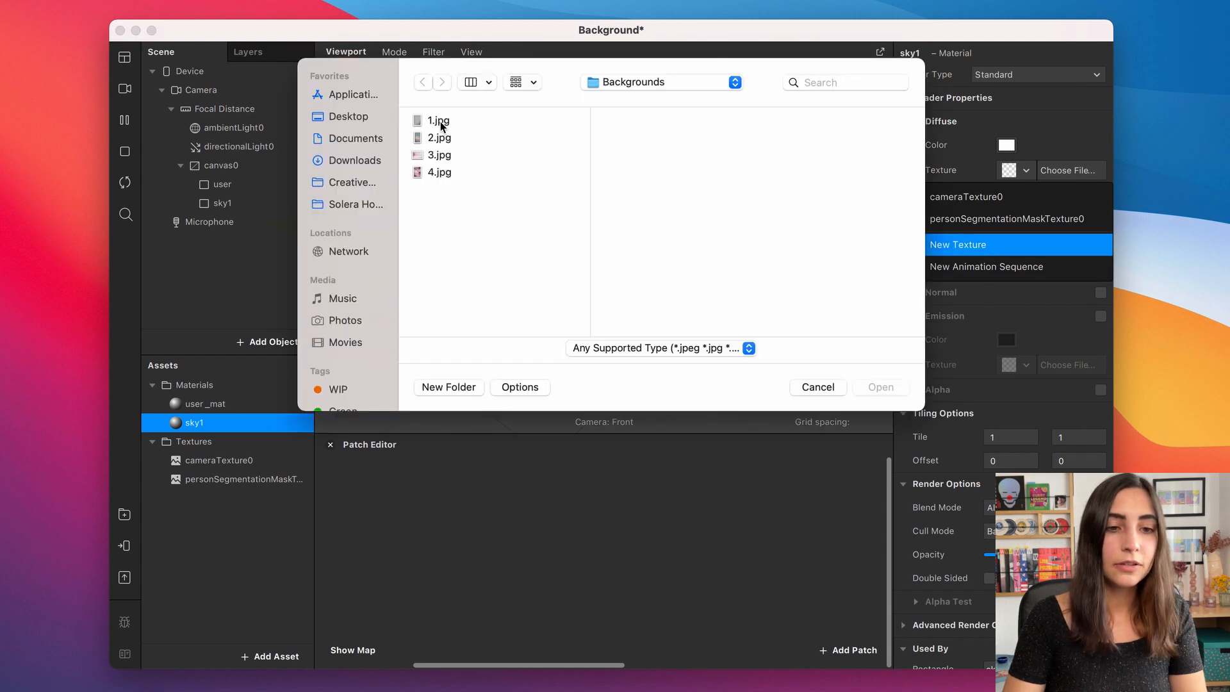
double_click(440, 121)
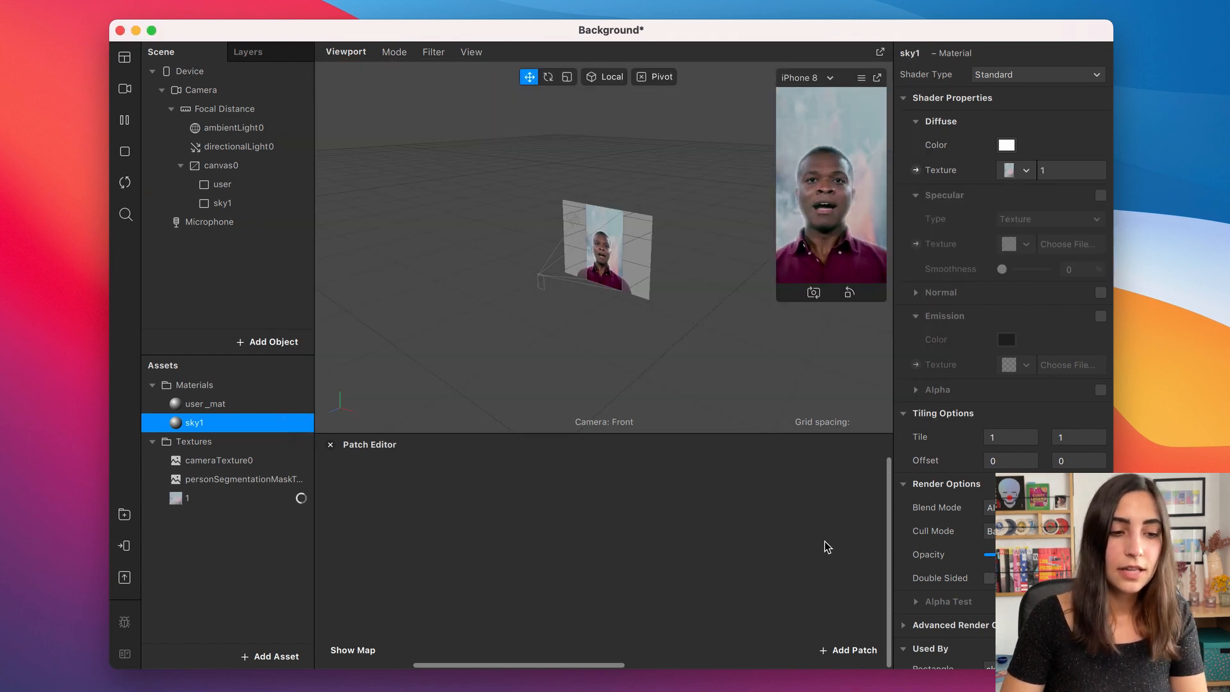
click(213, 498)
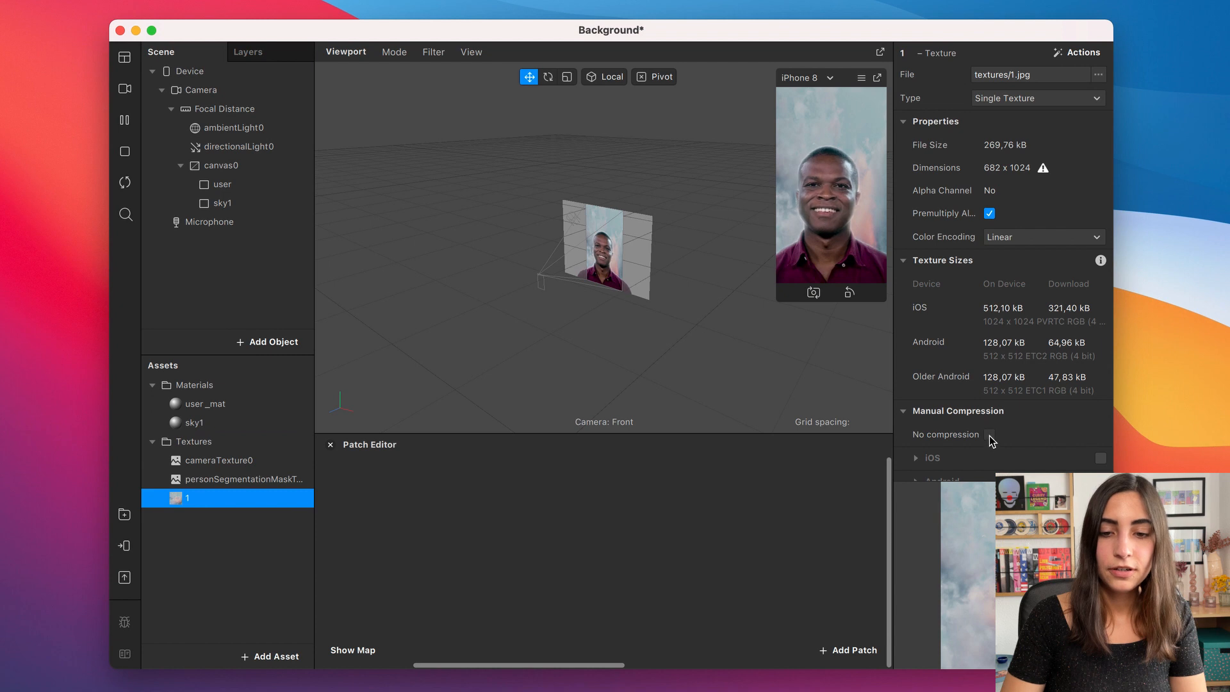
- Duplicate the sky1 rectangle and give the copy a new material named sky2
click(232, 204)
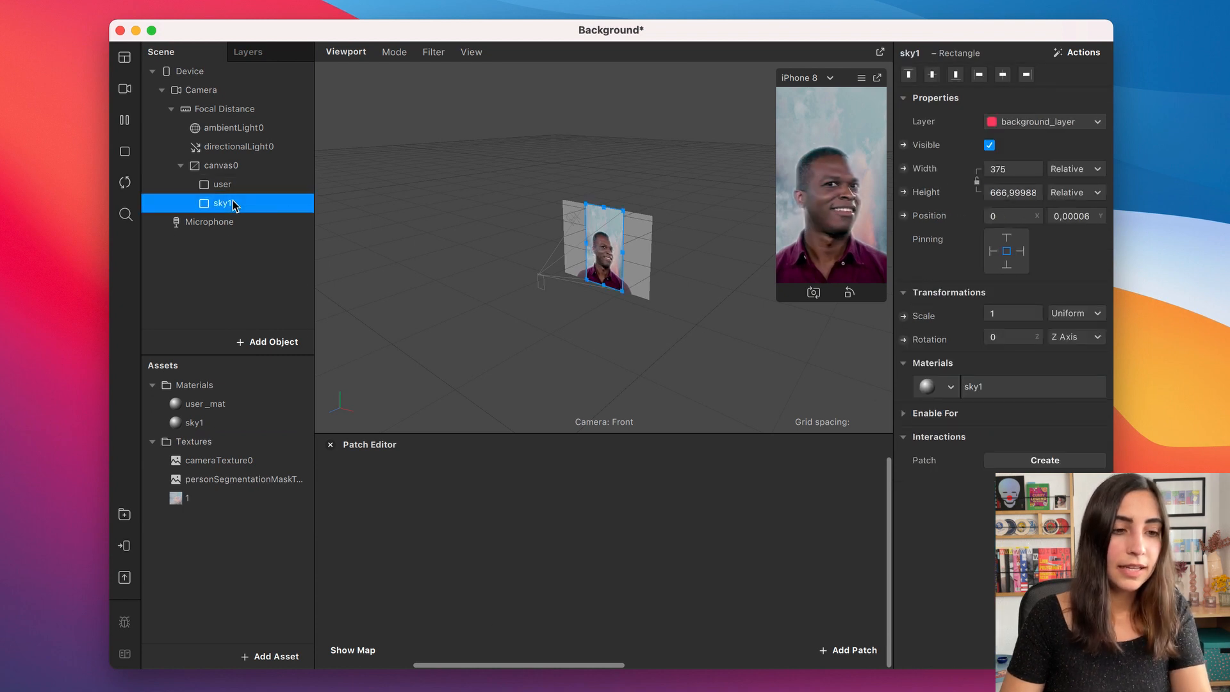
key(super+d)
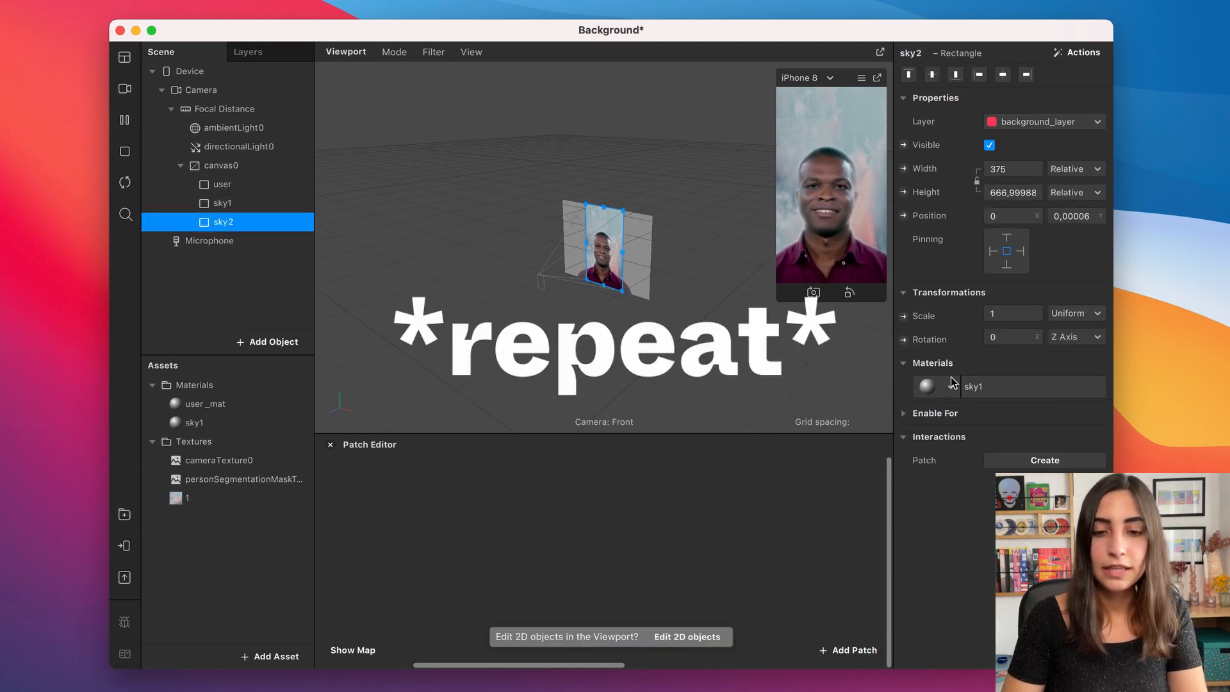
click(951, 385)
click(1001, 462)
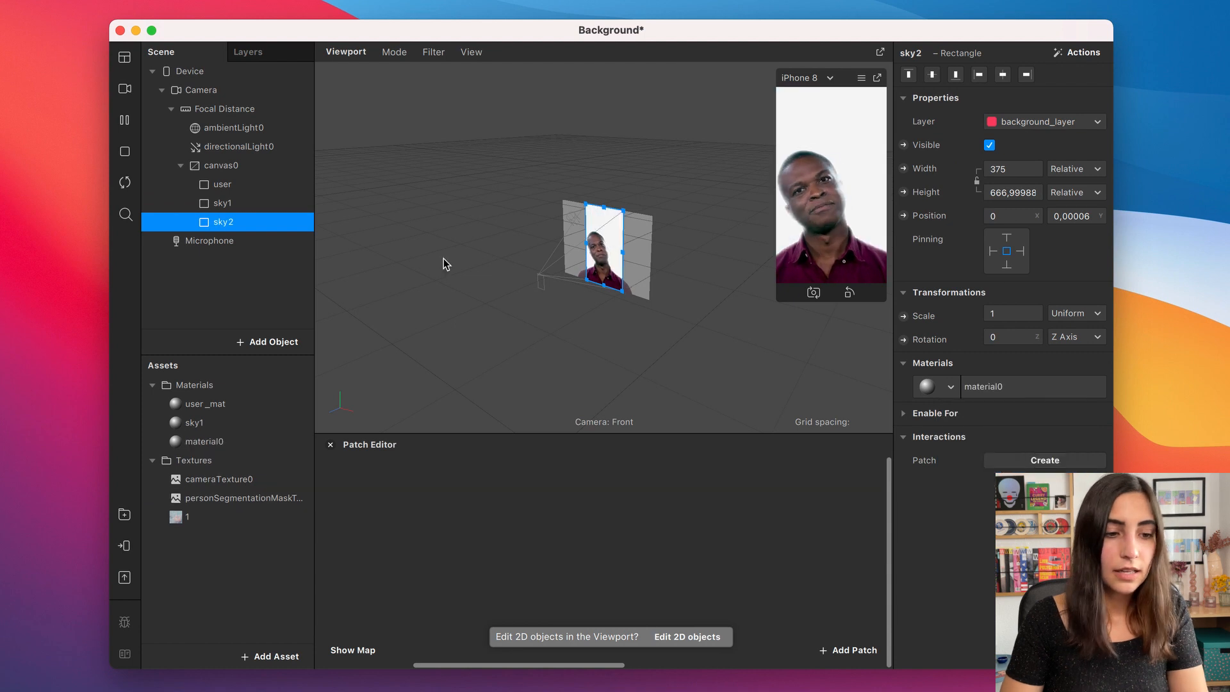
double_click(216, 447)
text(sky2)
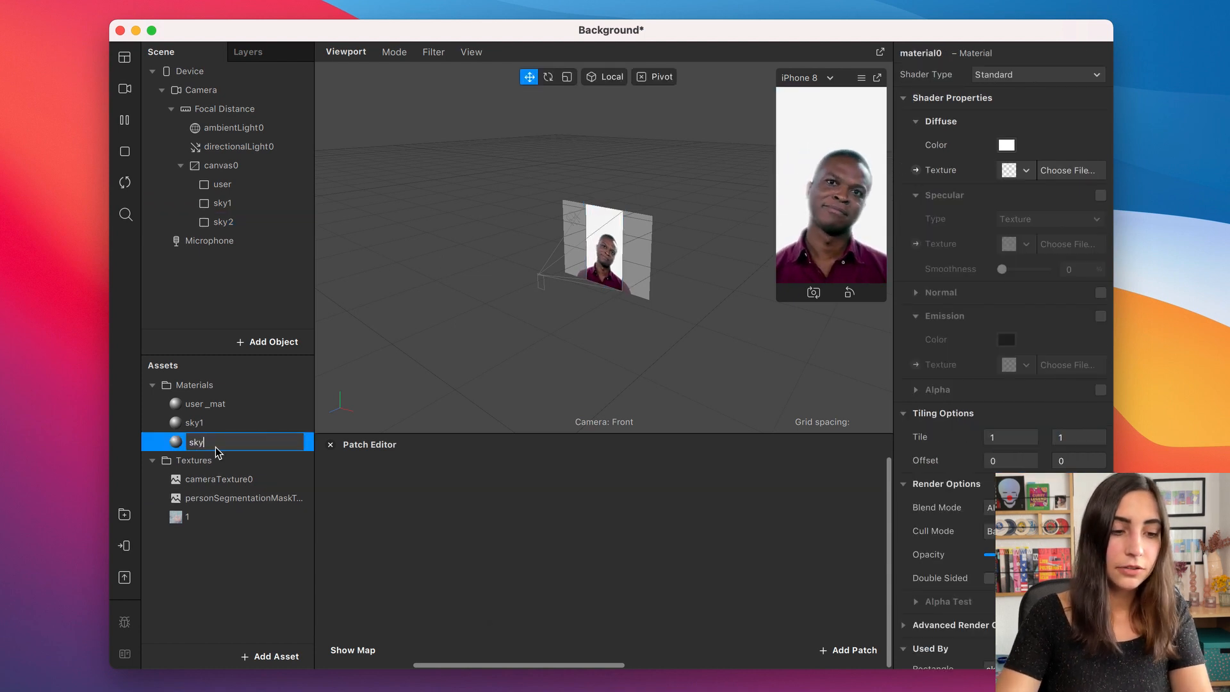
key(Return)
- Load 2.jpg as a new diffuse texture for the sky2 material and set that texture to no compression
click(1016, 172)
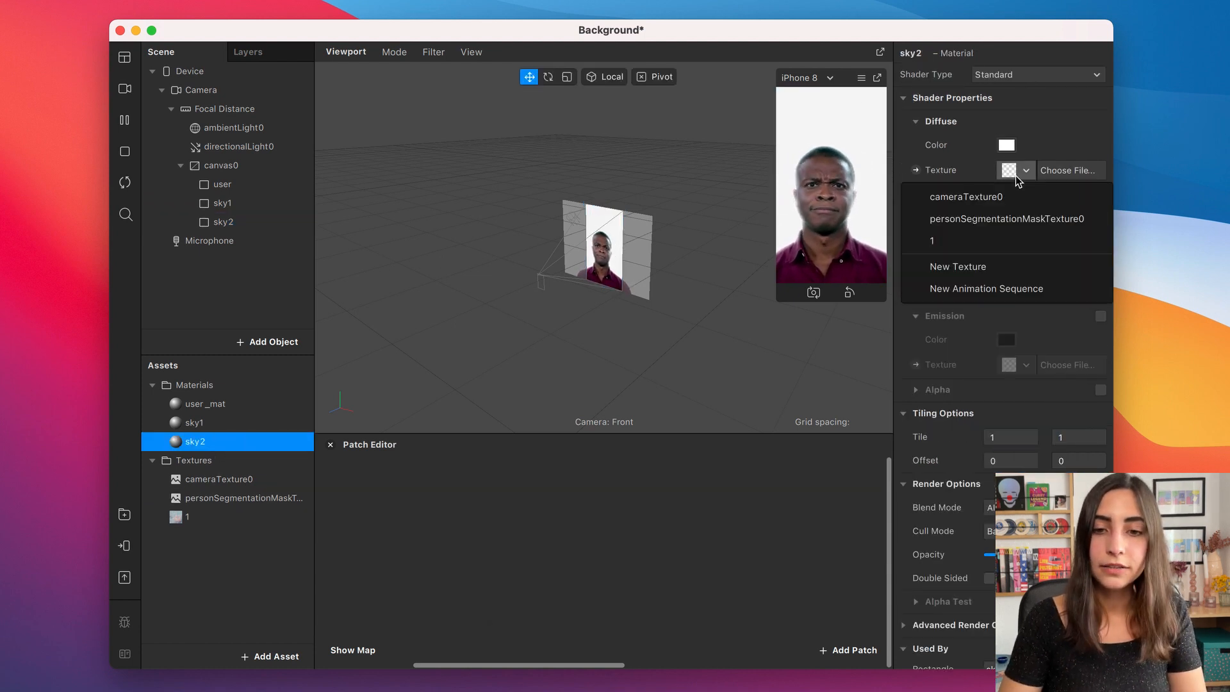
click(1000, 267)
click(446, 136)
double_click(445, 137)
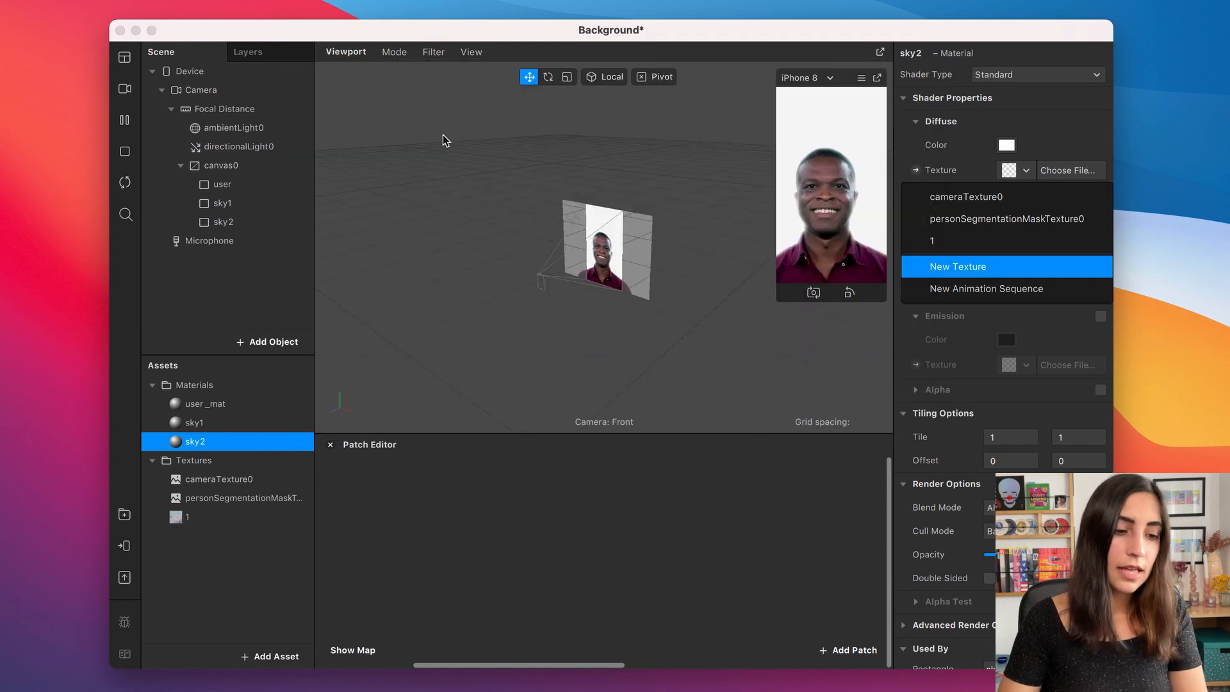
click(214, 537)
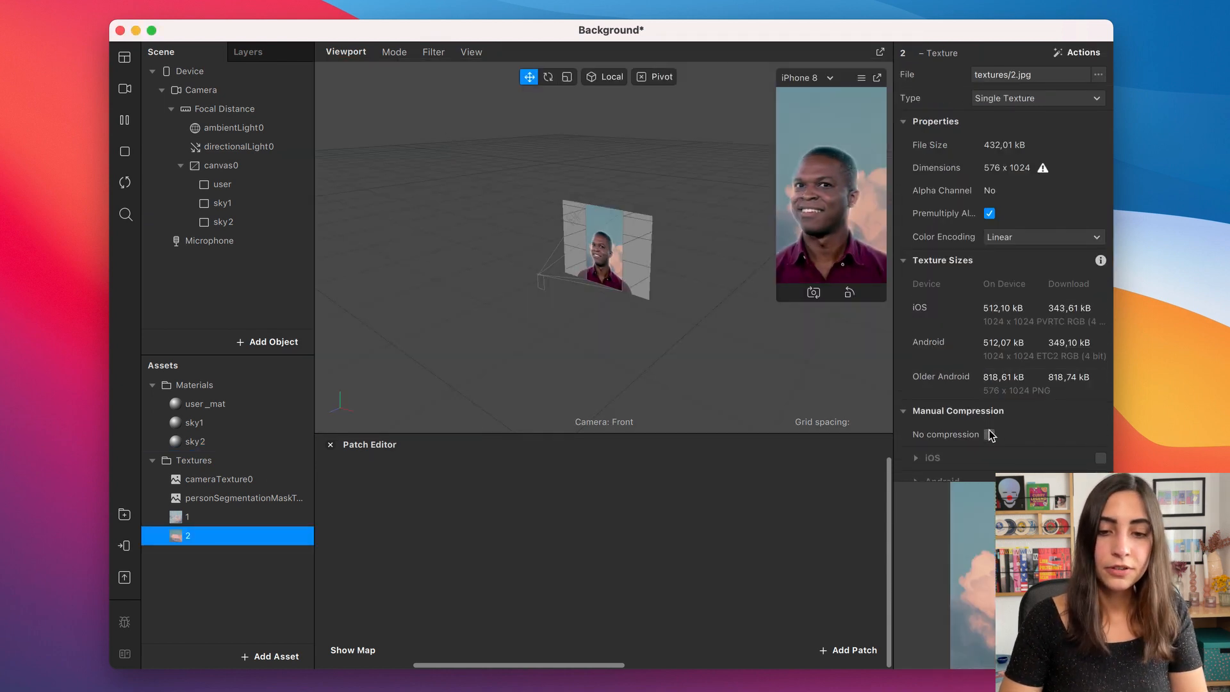
click(990, 433)
- Duplicate the sky2 rectangle and replace the copy's material with a newly created one
click(240, 225)
key(super+d)
click(239, 238)
click(951, 387)
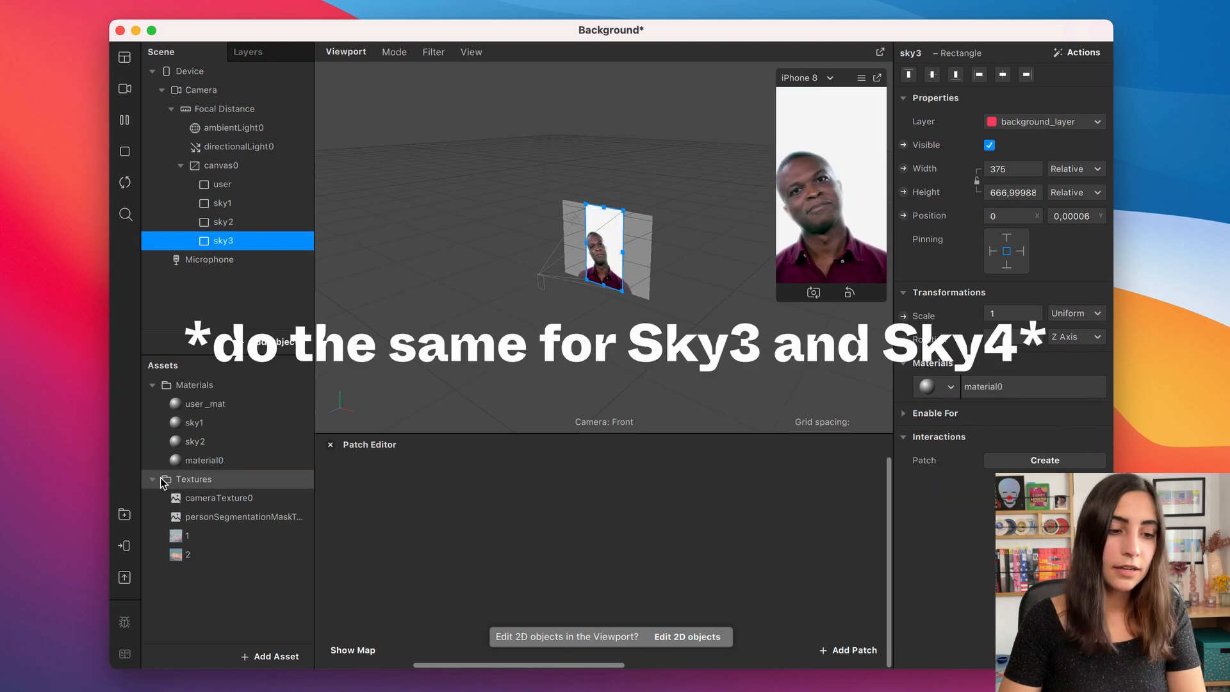
- Rename the new material sky3 and load 3.jpg as its diffuse texture
double_click(199, 460)
text(sky3)
click(1027, 174)
click(1000, 289)
- Duplicate the sky3 rectangle and replace the copy's material with a newly created one
click(230, 241)
key(super+d)
click(225, 260)
click(982, 511)
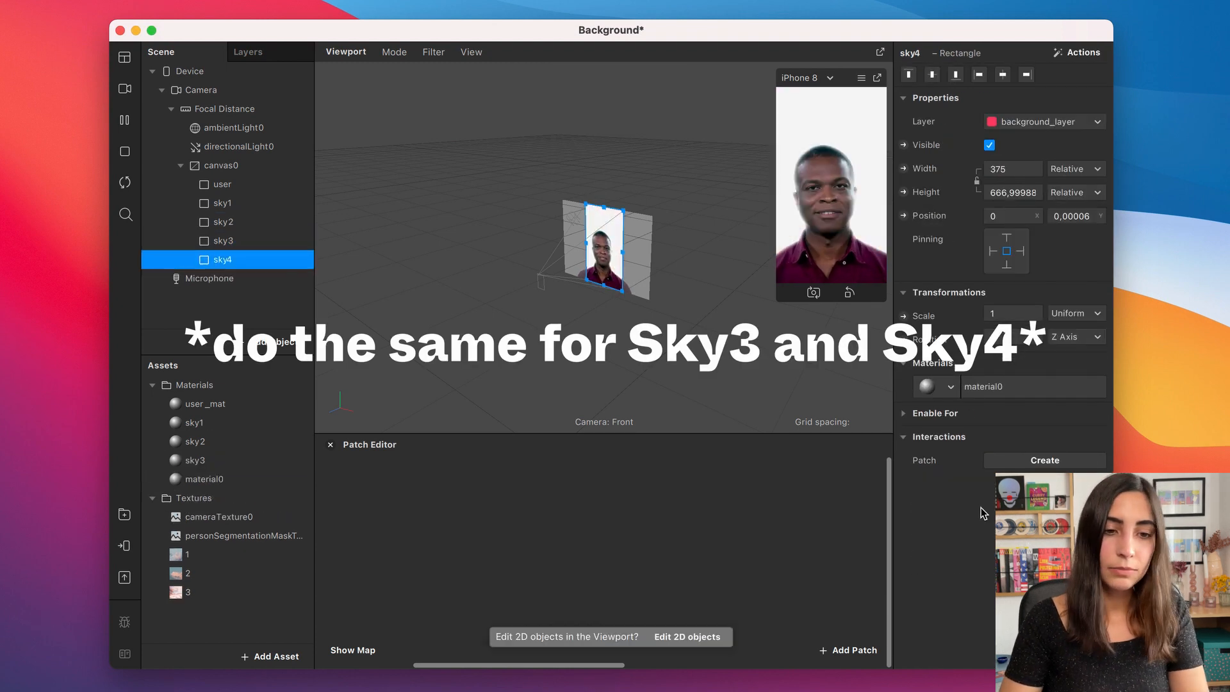
- Rename the new material sky4 and load 4.jpg as its diffuse texture
double_click(205, 481)
text(sky4)
click(1027, 172)
click(999, 310)
double_click(442, 172)
- Set textures 4 and 3 to no compression
click(208, 610)
click(990, 435)
click(215, 593)
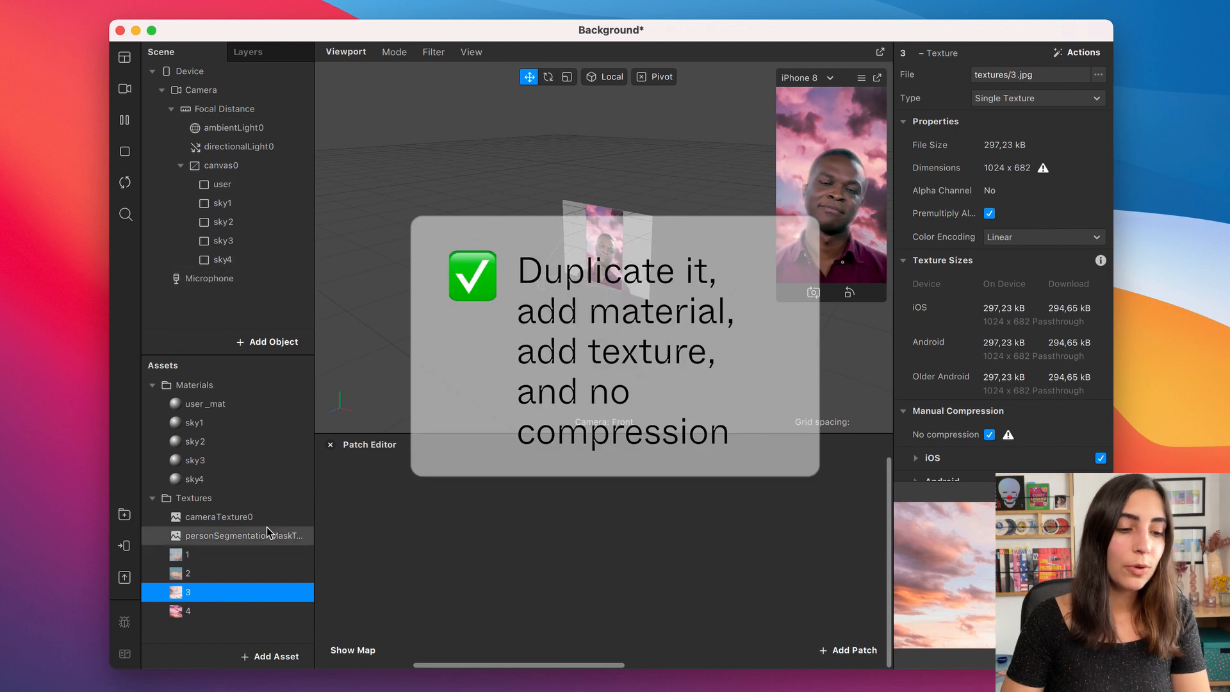
click(220, 628)
- Import the thumbnails Frame 1.png to Frame 4.png as textures and set all four to no compression
drag(509, 31, 528, 358)
drag(468, 80, 468, 34)
click(411, 187)
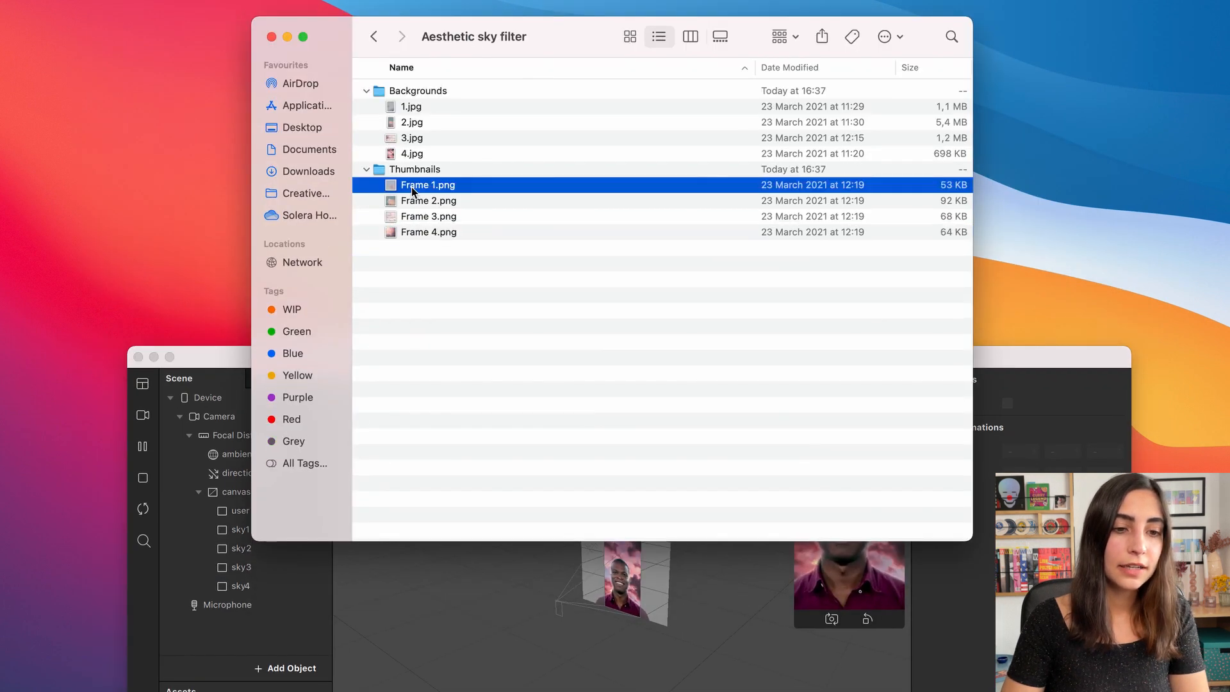
shift+click(425, 234)
drag(339, 36, 722, 87)
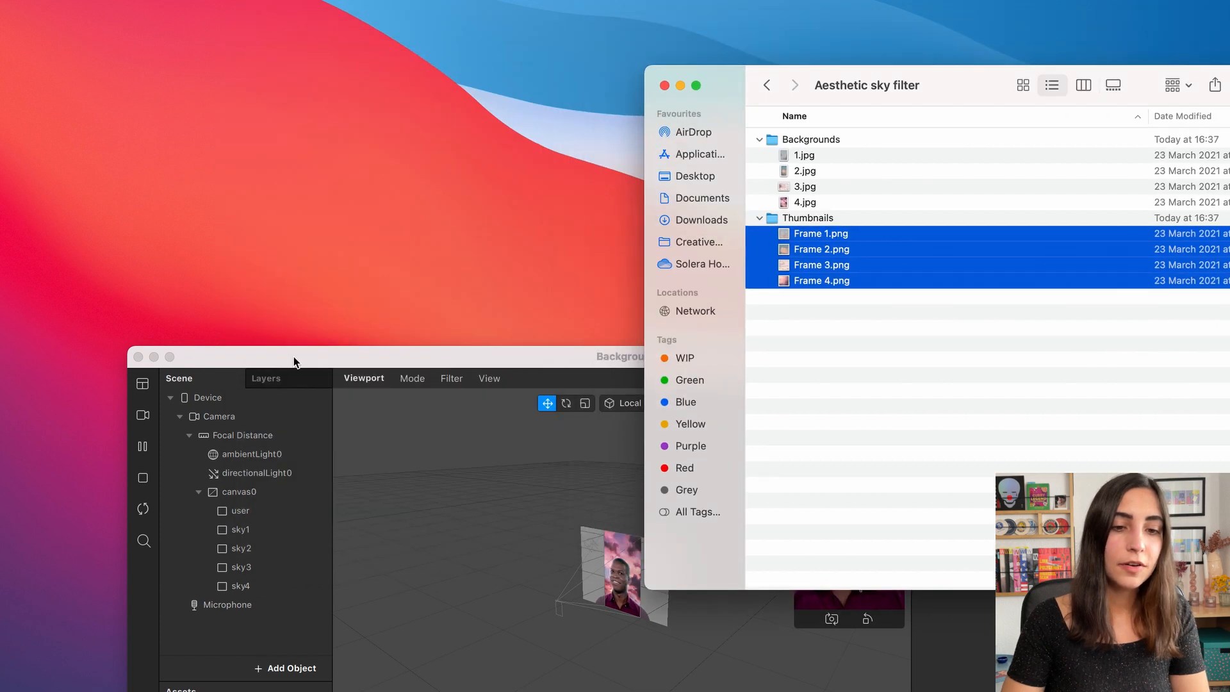
drag(294, 357, 179, 2)
click(1055, 73)
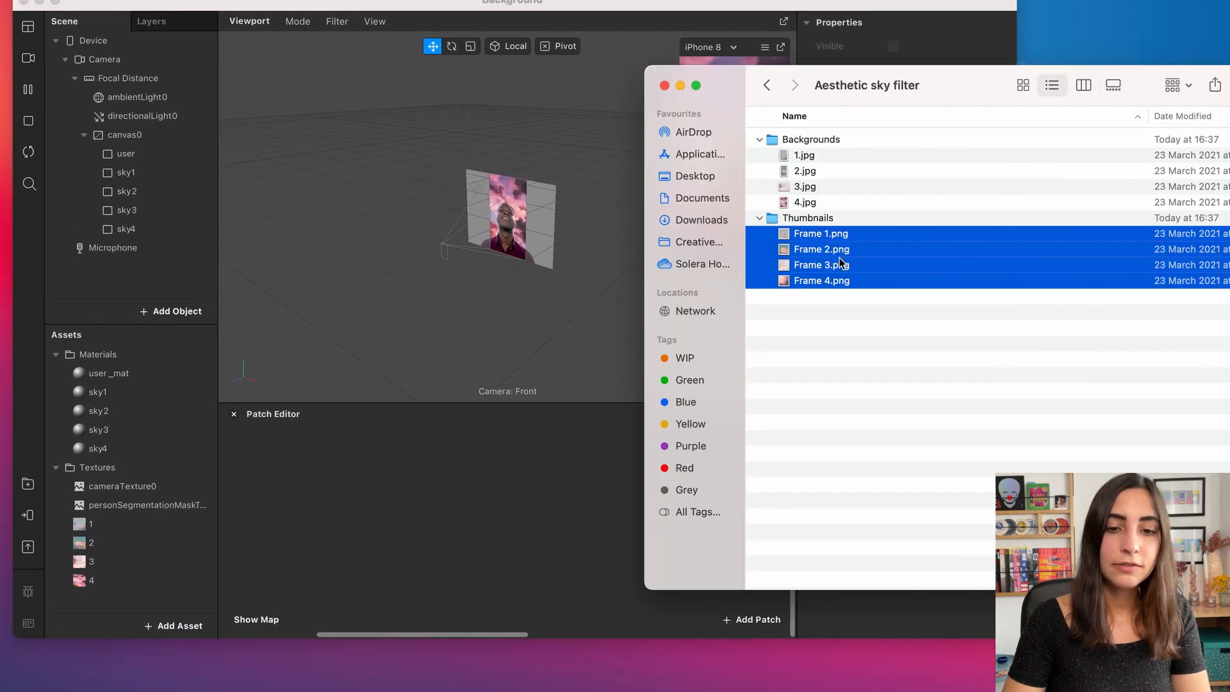
drag(833, 264, 134, 604)
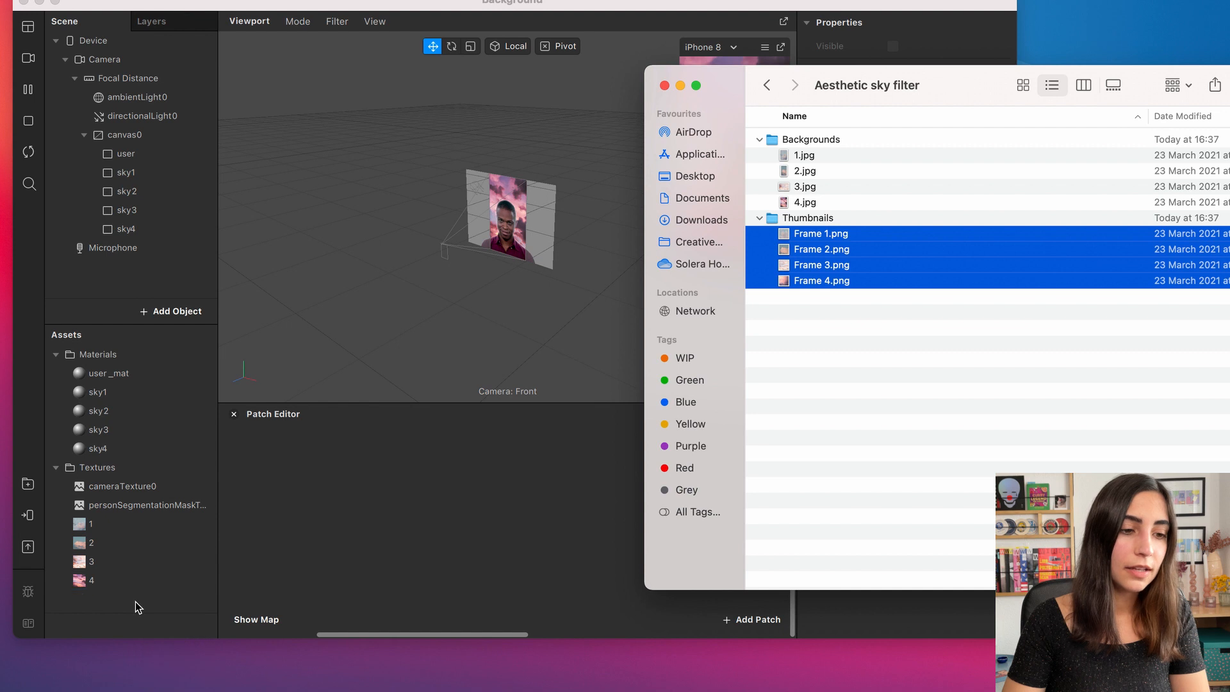
click(665, 86)
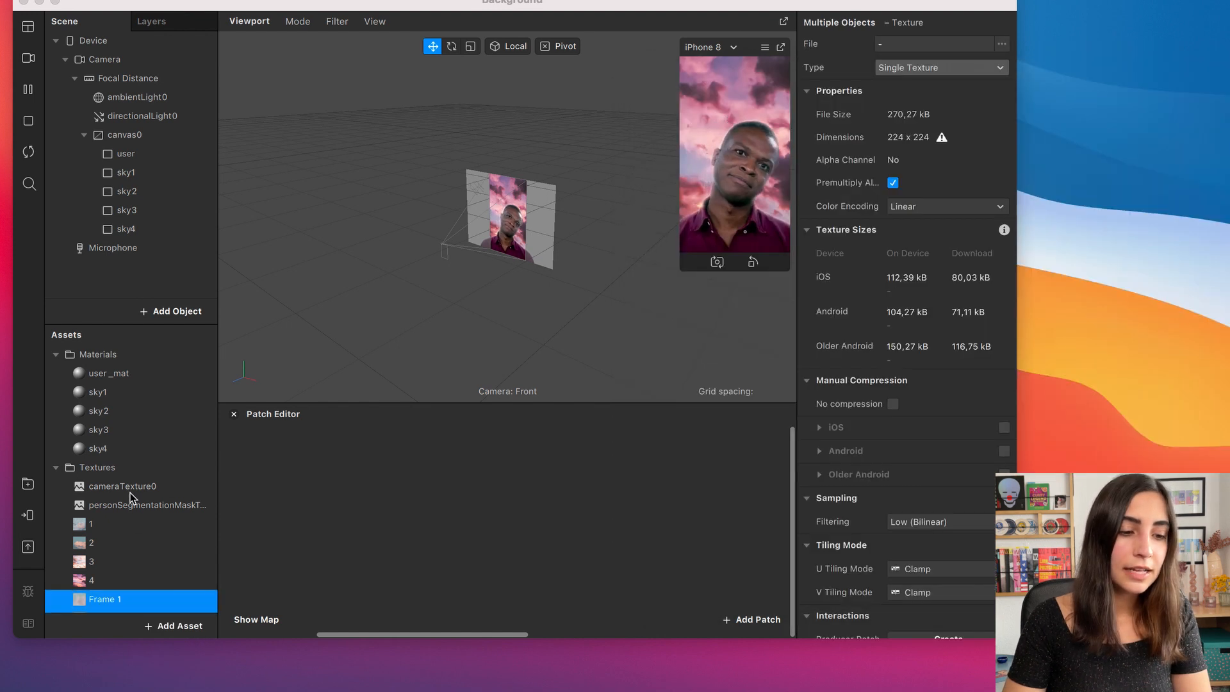
scroll(127, 525, down, 2)
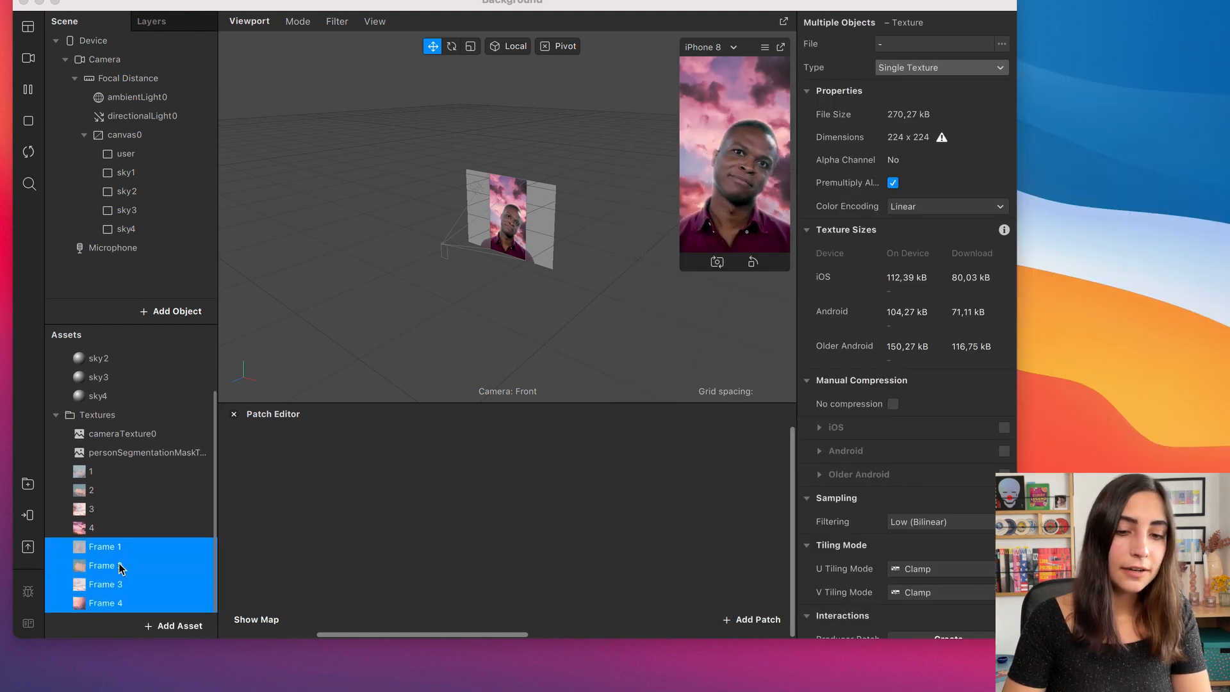
click(892, 404)
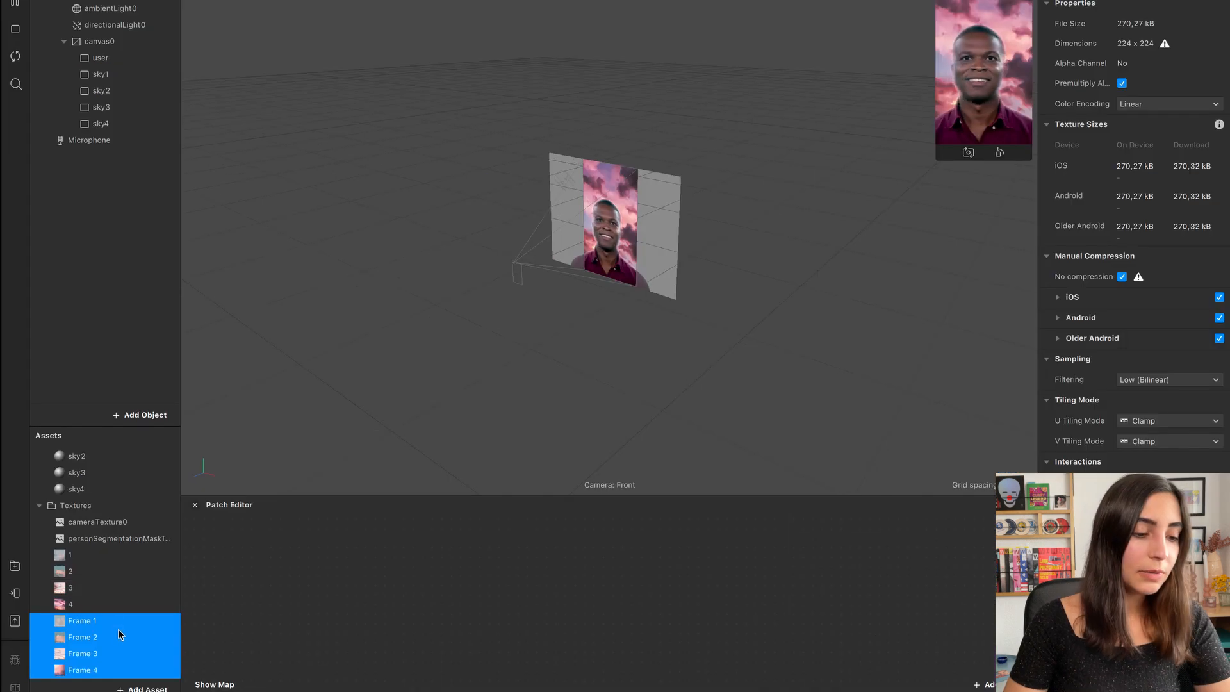
- Add the Frame 1 to Frame 4 textures to the patch graph and stack them in an evenly spaced column
click(119, 634)
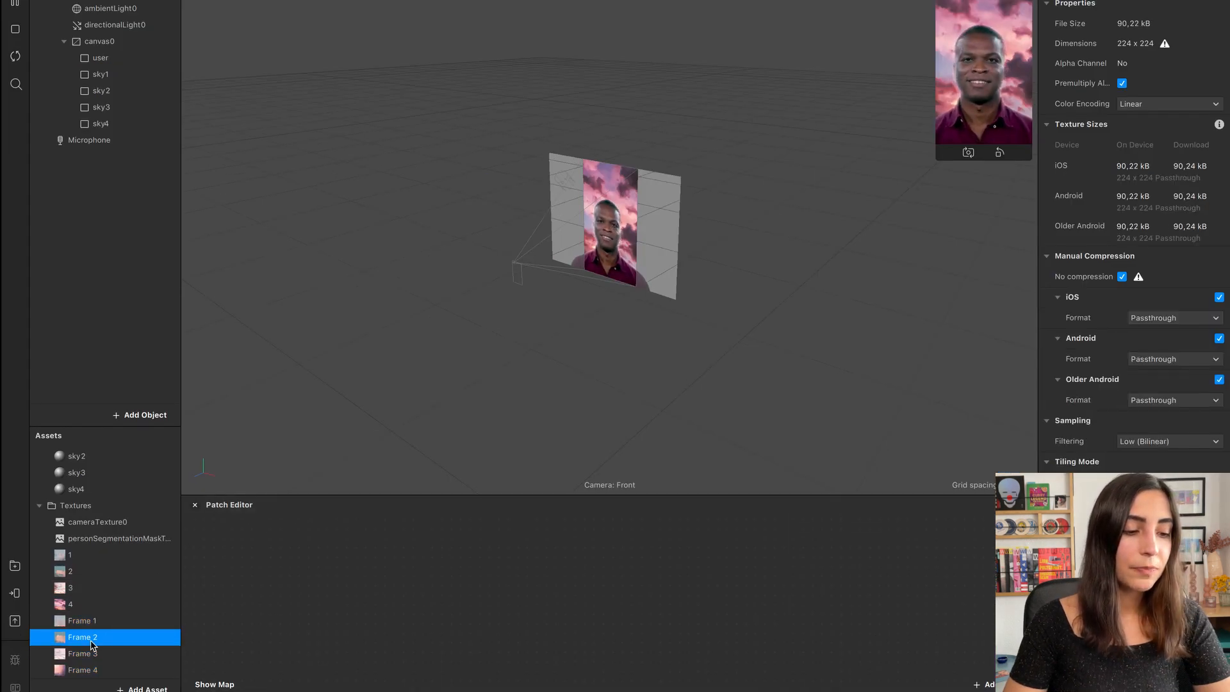
click(84, 620)
shift+click(98, 670)
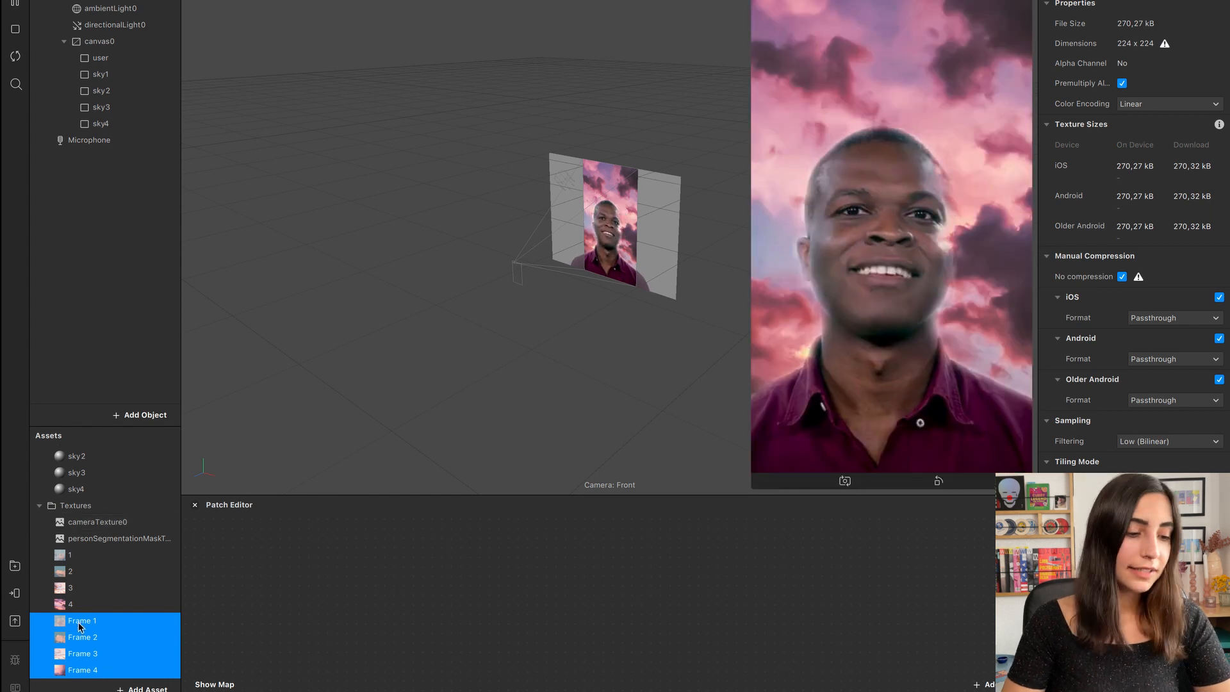
drag(110, 621, 422, 566)
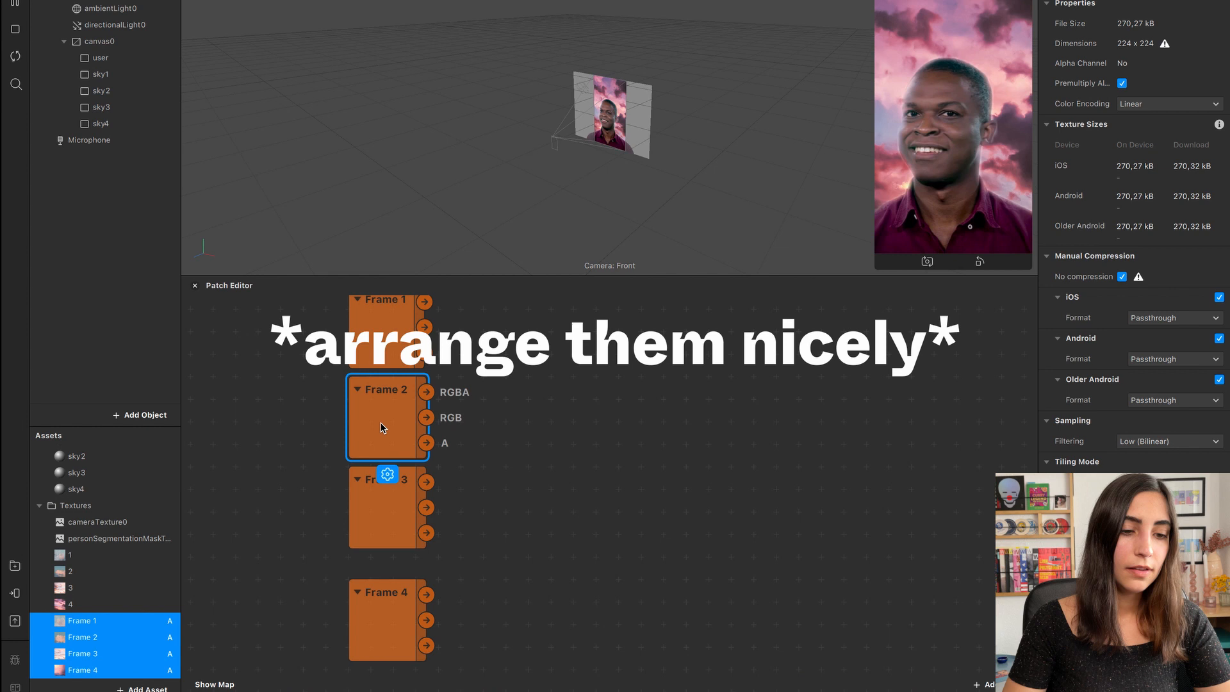
click(381, 508)
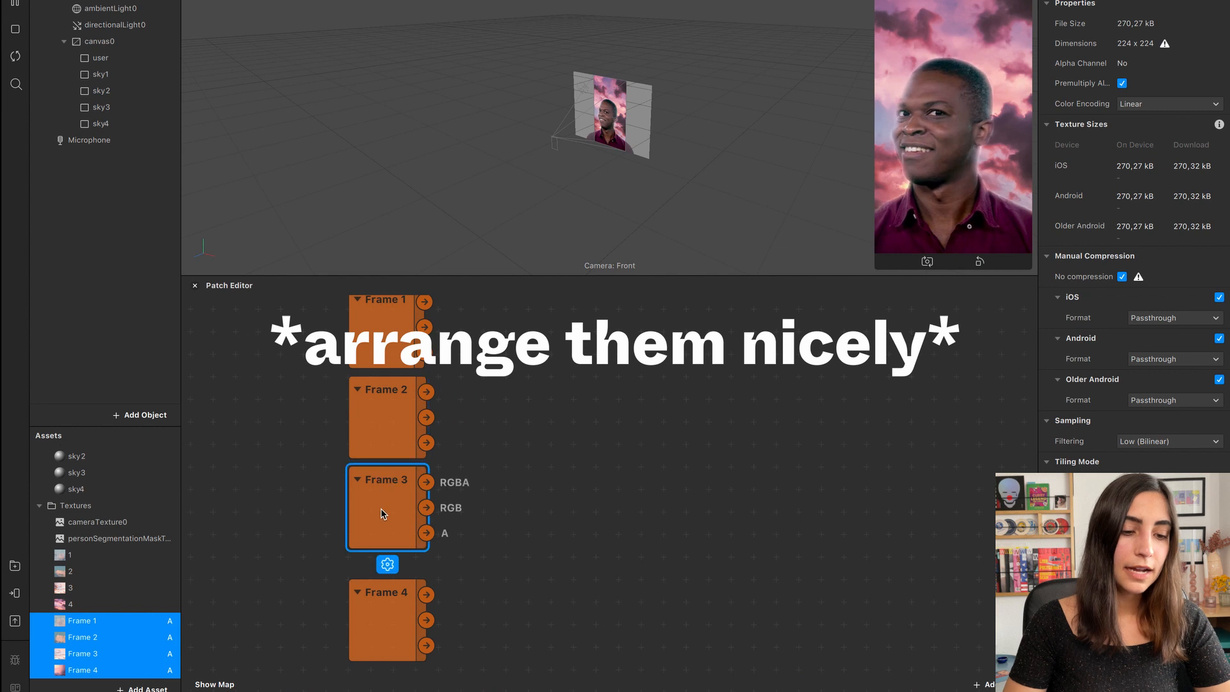
drag(370, 593, 370, 575)
- Add a Picker UI patch and place it beside the column of frame patches
double_click(503, 521)
text(pick)
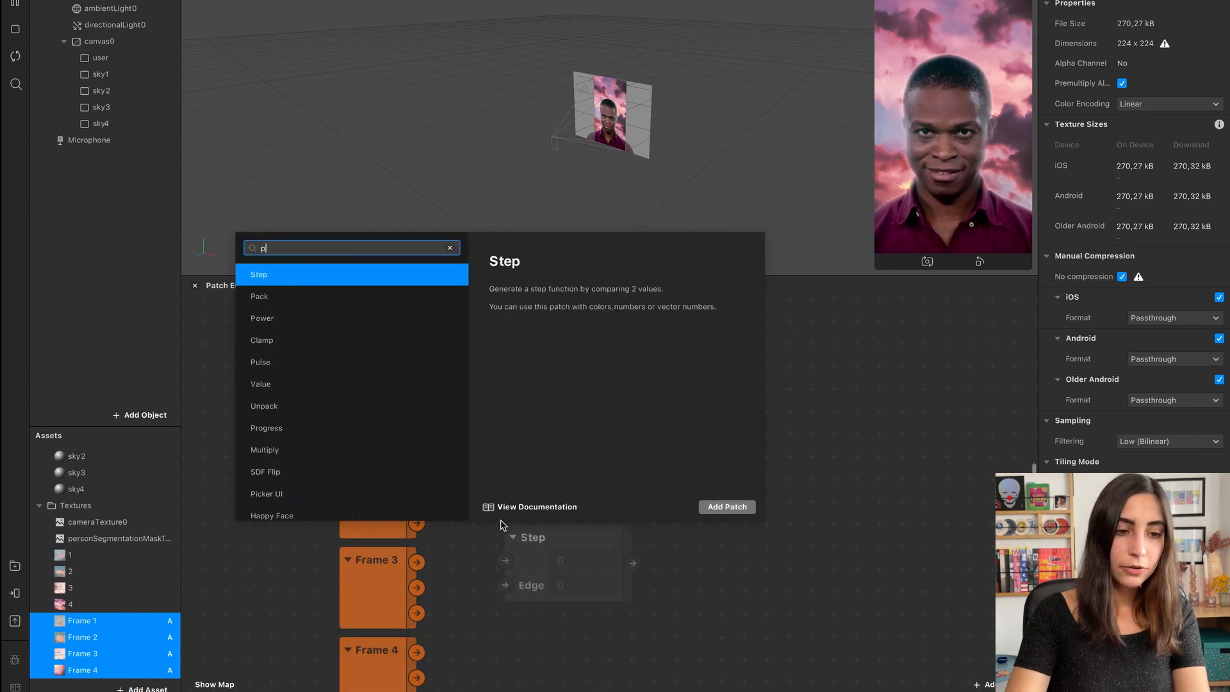
double_click(277, 274)
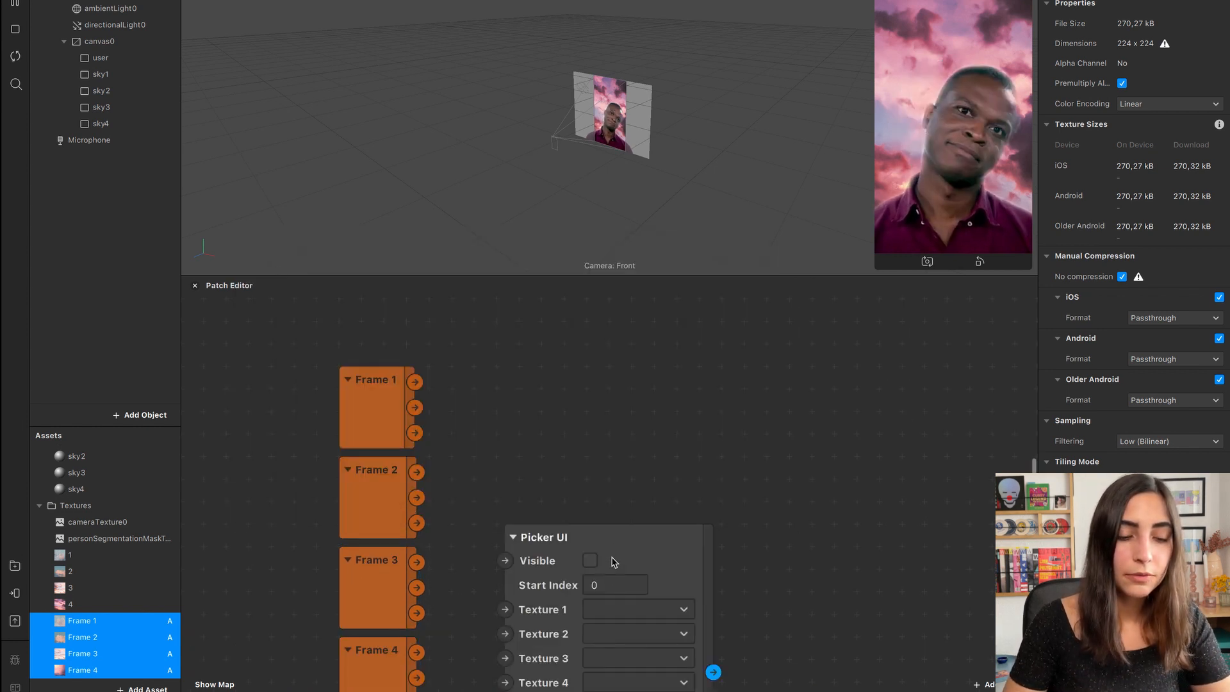
drag(621, 530, 591, 417)
- Connect the RGBA outputs of Frames 1 to 4 to the Picker UI inputs Texture 1 to Texture 4
drag(415, 383, 484, 497)
scroll(304, 574, down, 2)
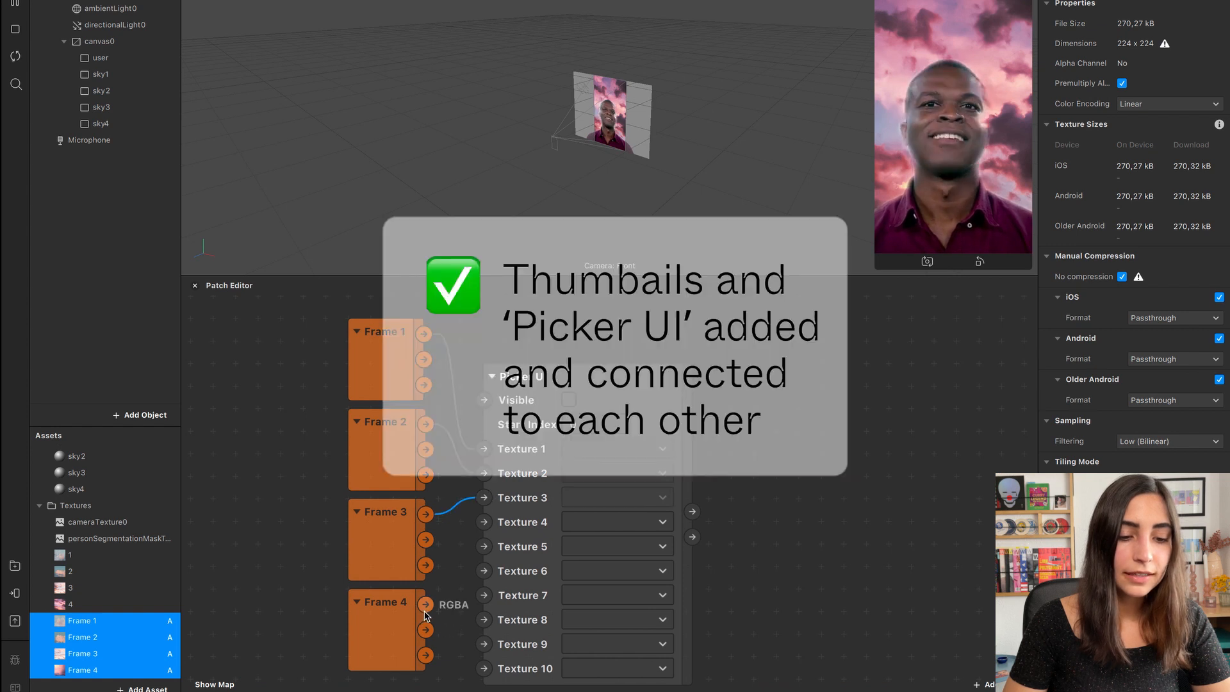
drag(425, 604, 484, 522)
- Add an Equals Exactly patch fed by the Picker UI's first output and place it above and beside the picker
drag(694, 512, 778, 352)
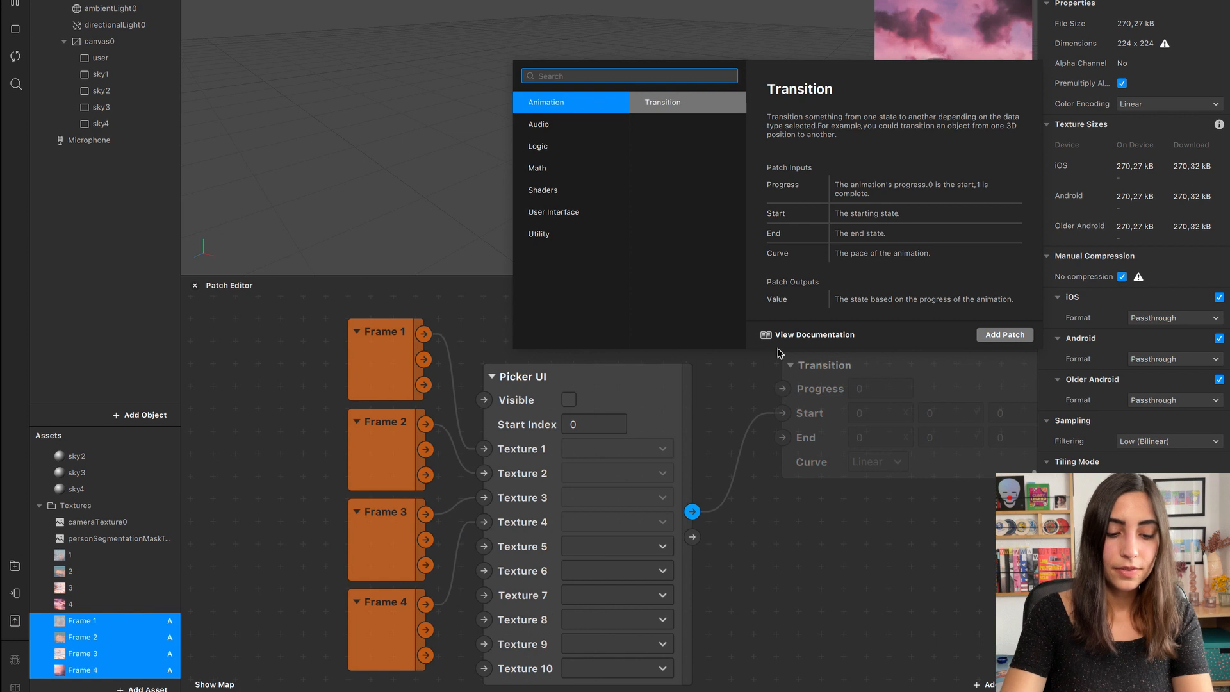
text(eq)
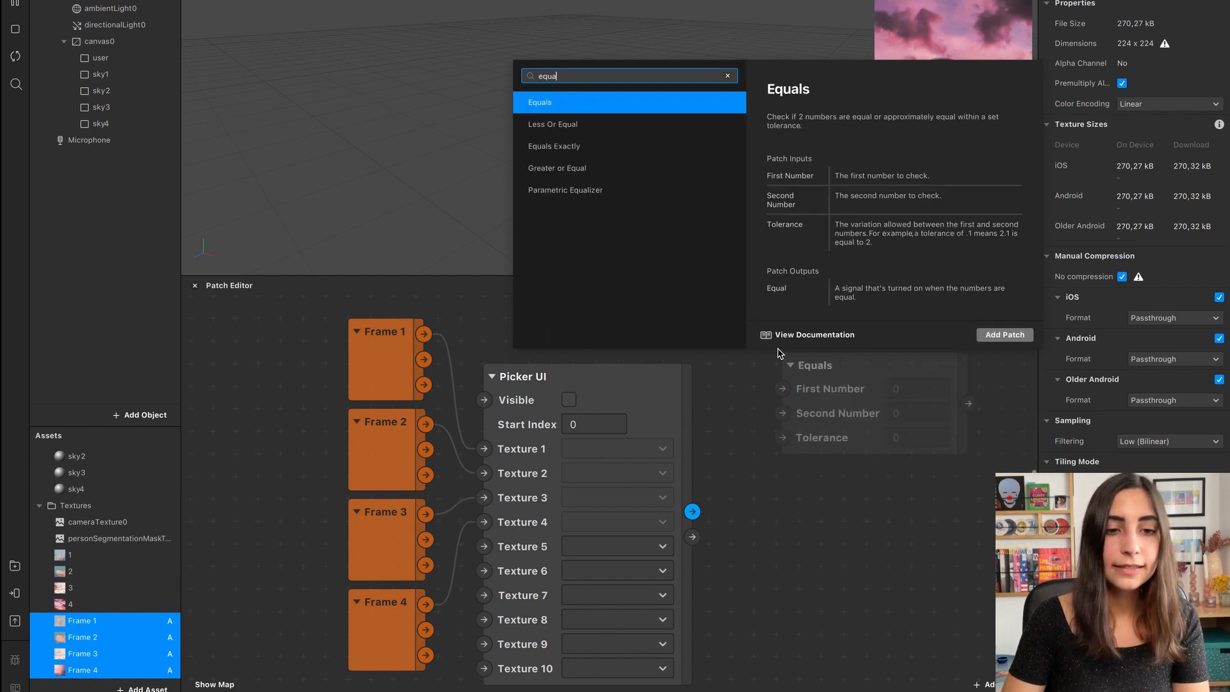
text(ua)
click(602, 154)
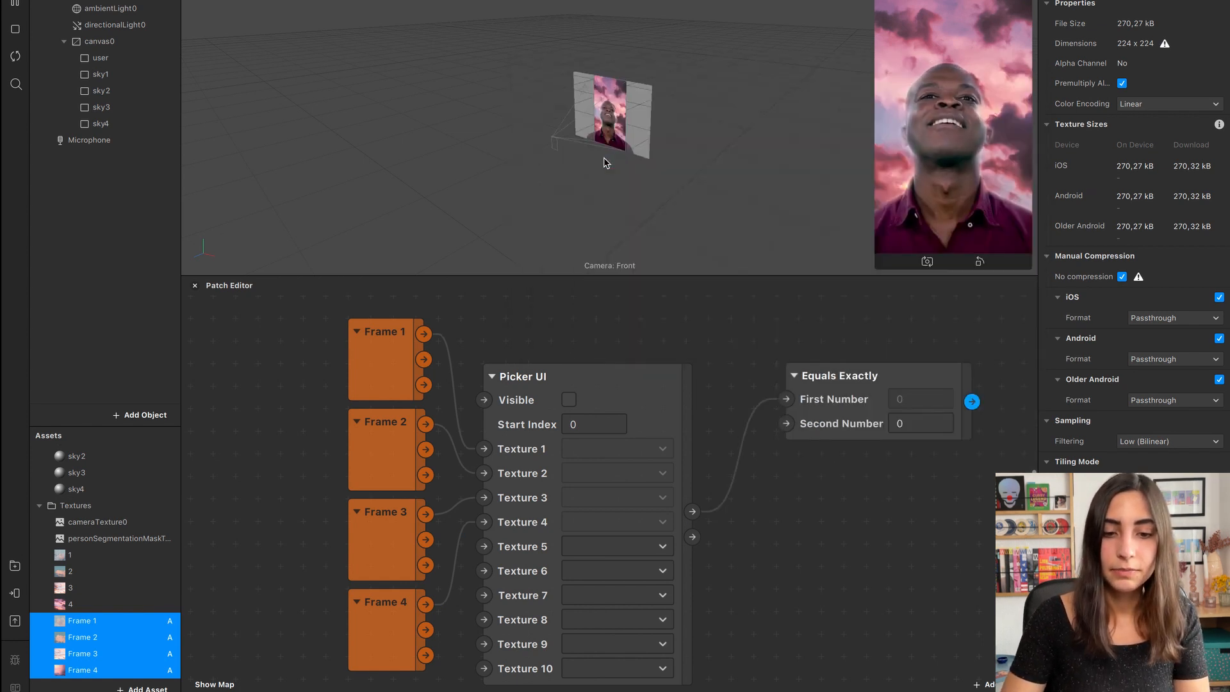
drag(800, 389, 746, 344)
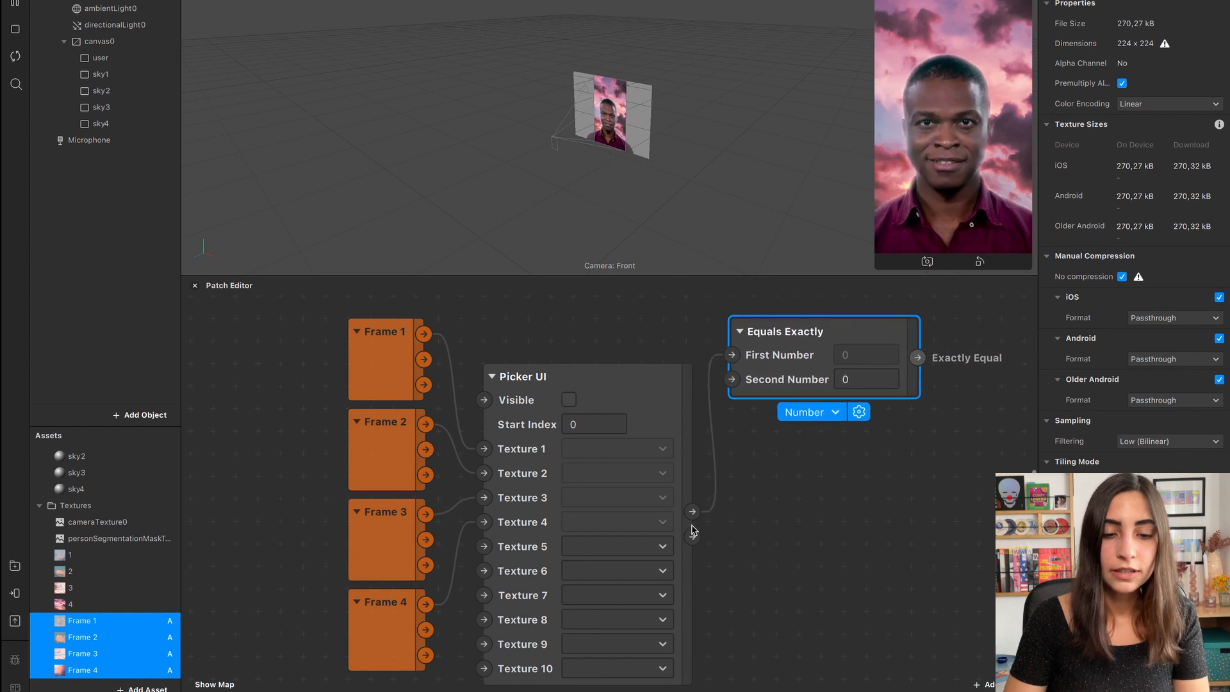
- Add three more Equals Exactly patches fed by the same Picker UI output, stacked below the first one
drag(692, 511, 775, 500)
text(equ)
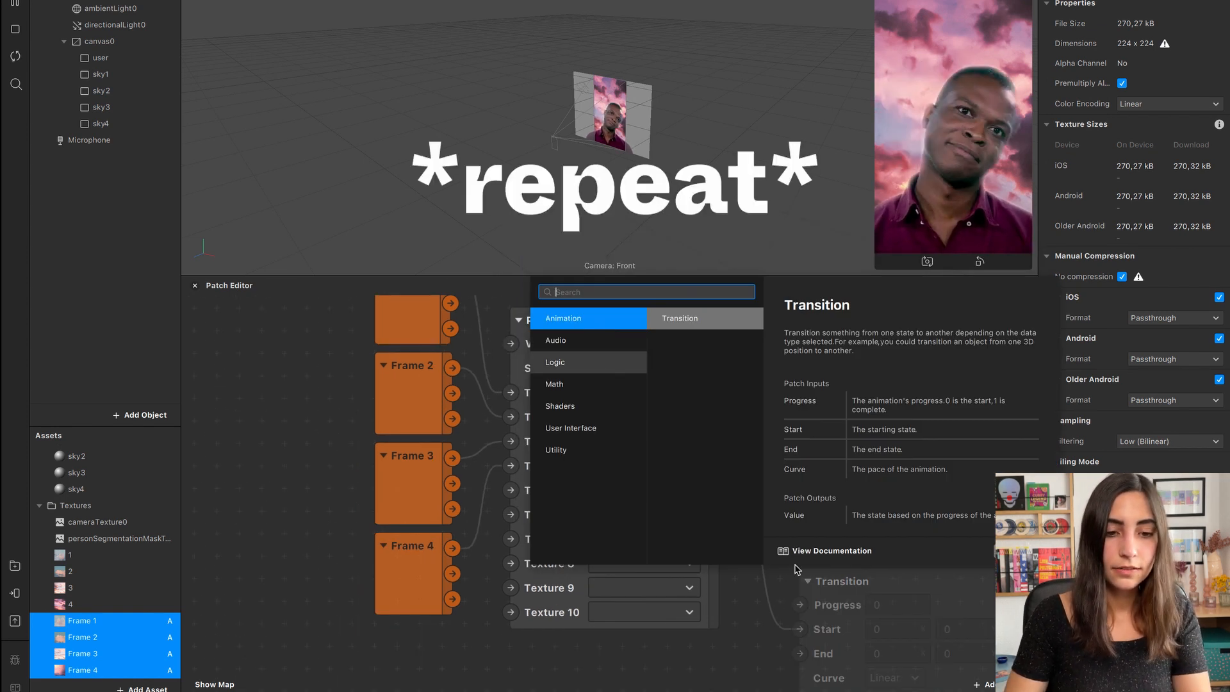
text(eq)
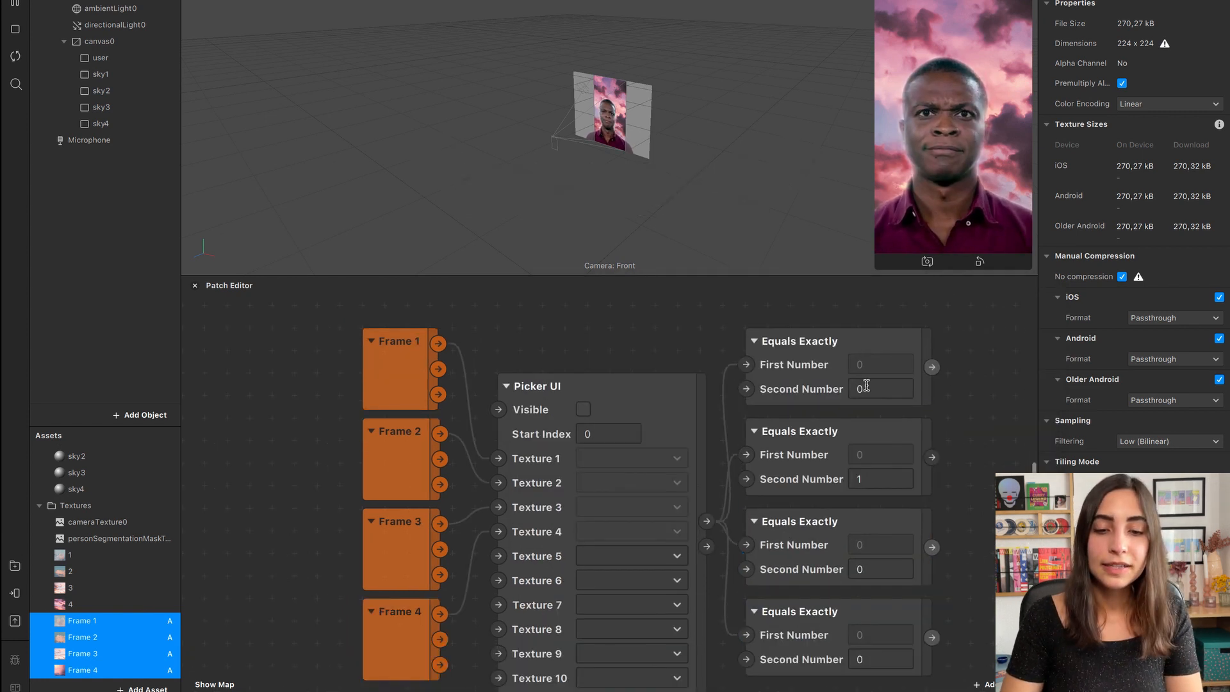
- Set the Second Number of the four Equals Exactly patches to 0, 1, 2 and 3 in order
click(889, 359)
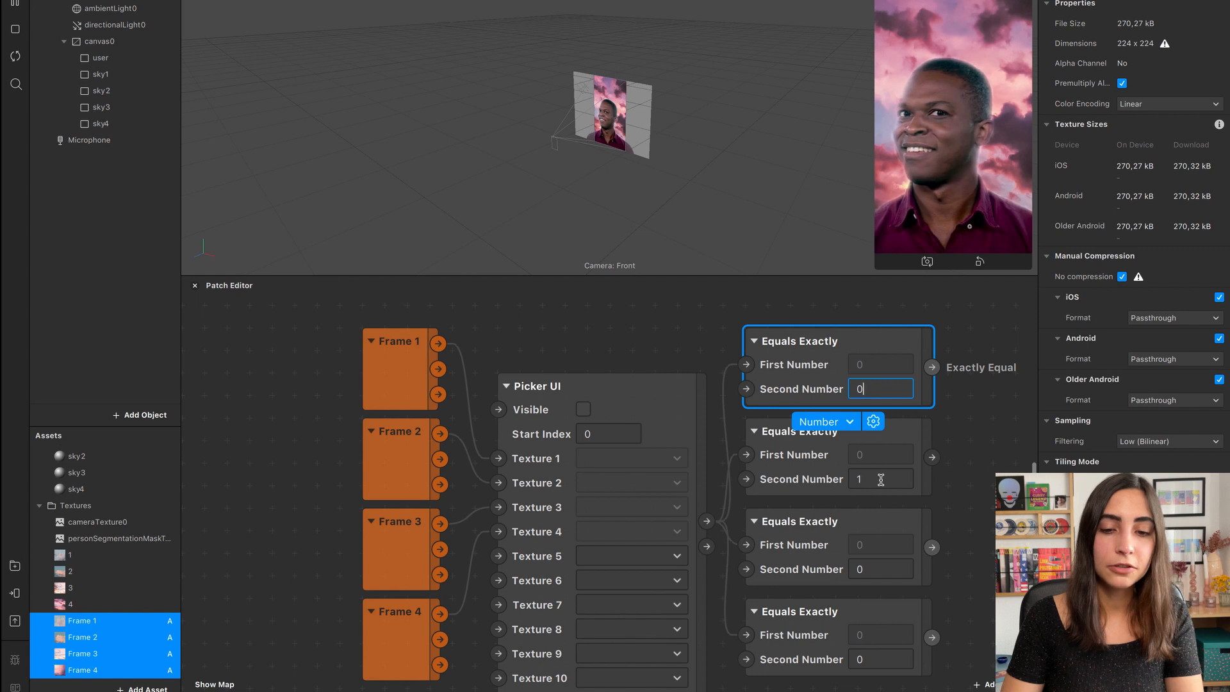
click(882, 346)
click(882, 479)
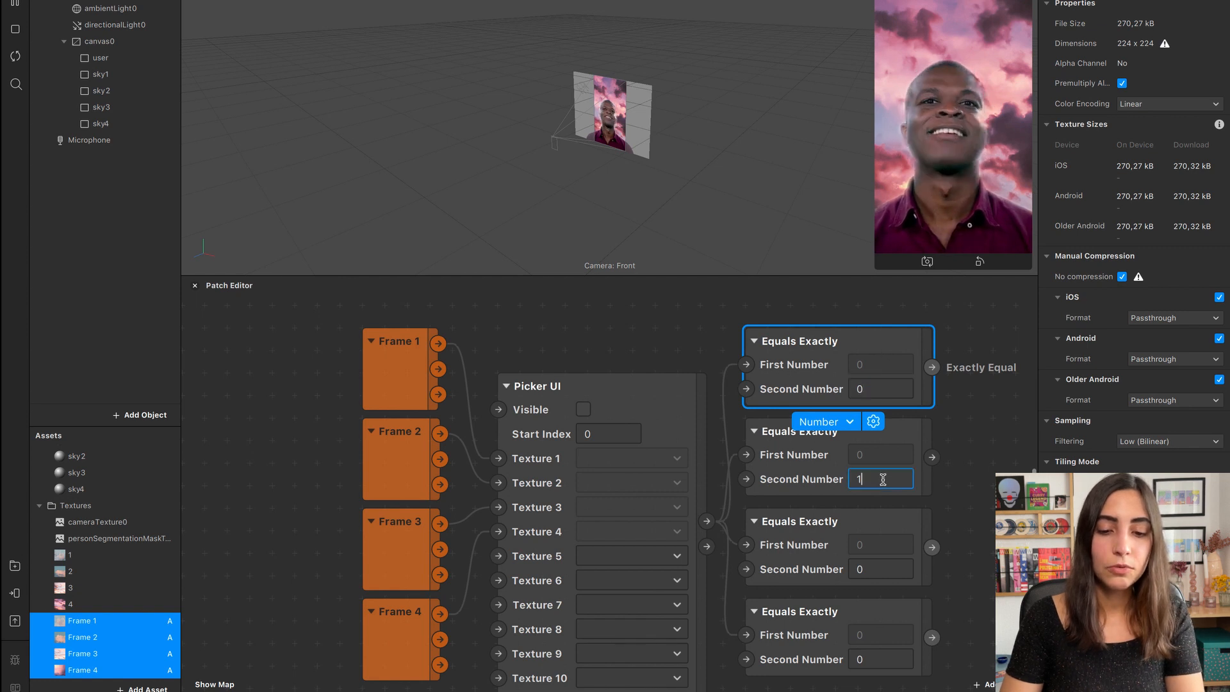
click(877, 565)
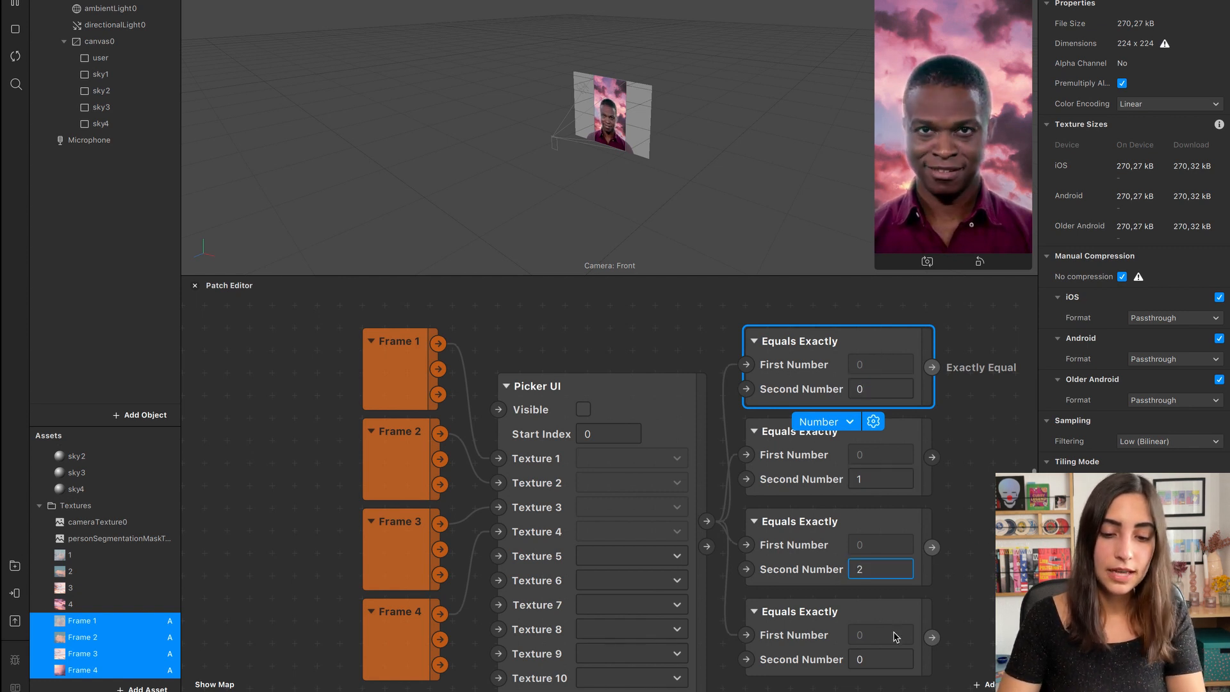
double_click(875, 659)
click(969, 592)
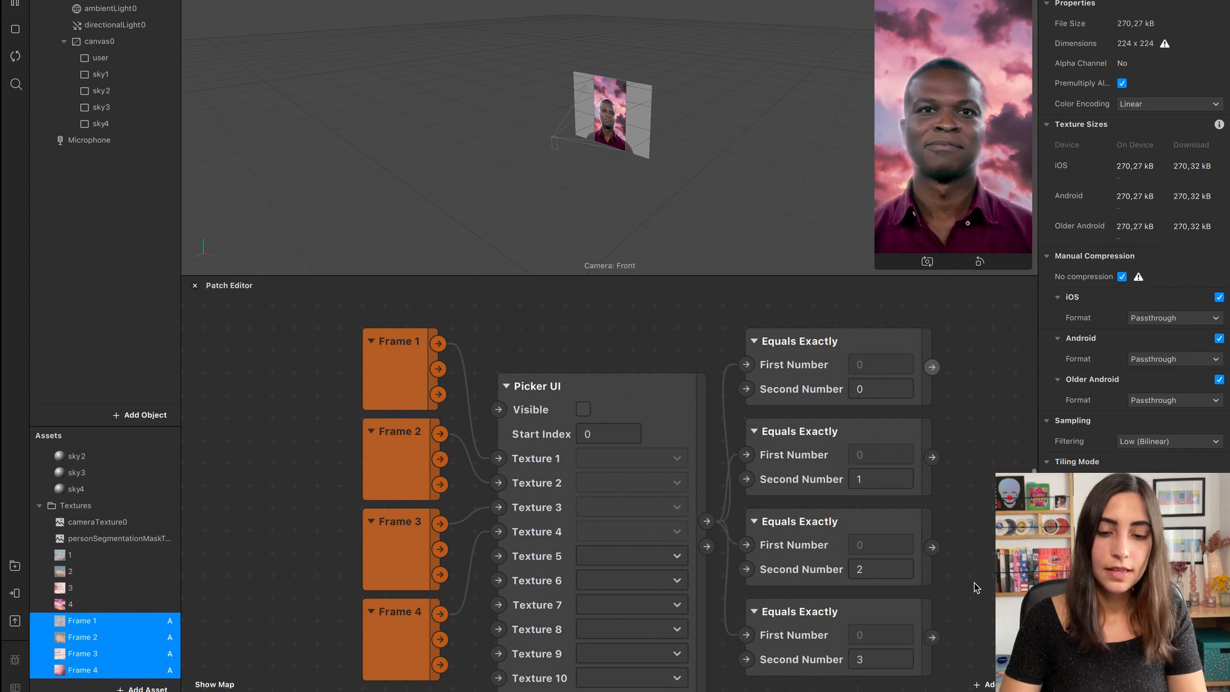
- Examine how each frame thumbnail corresponds to its Equals Exactly patch in the graph
scroll(969, 593, down, 3)
click(597, 441)
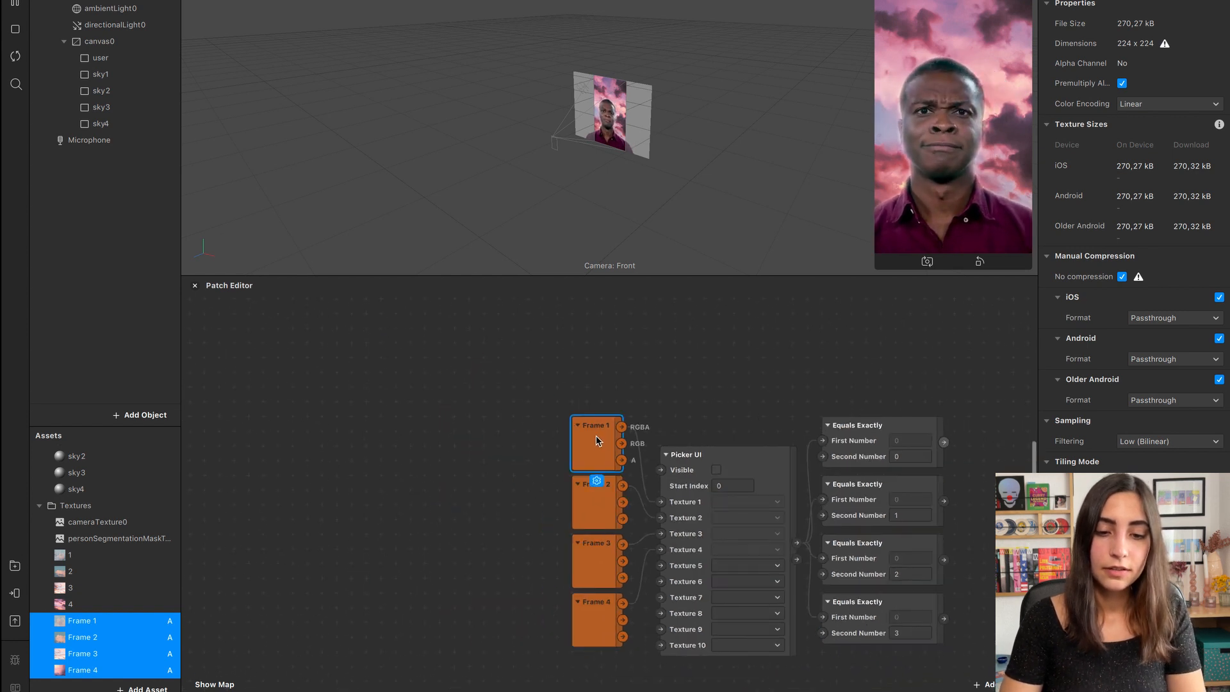
click(918, 434)
click(606, 493)
click(912, 494)
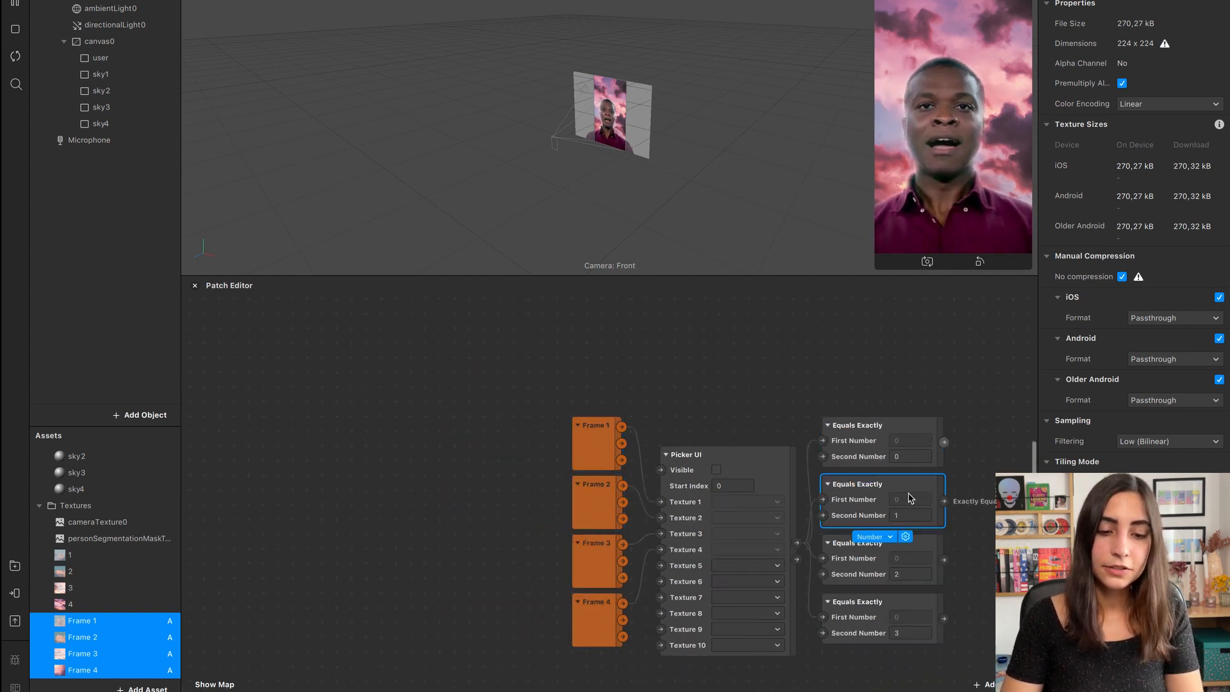
click(626, 565)
click(854, 542)
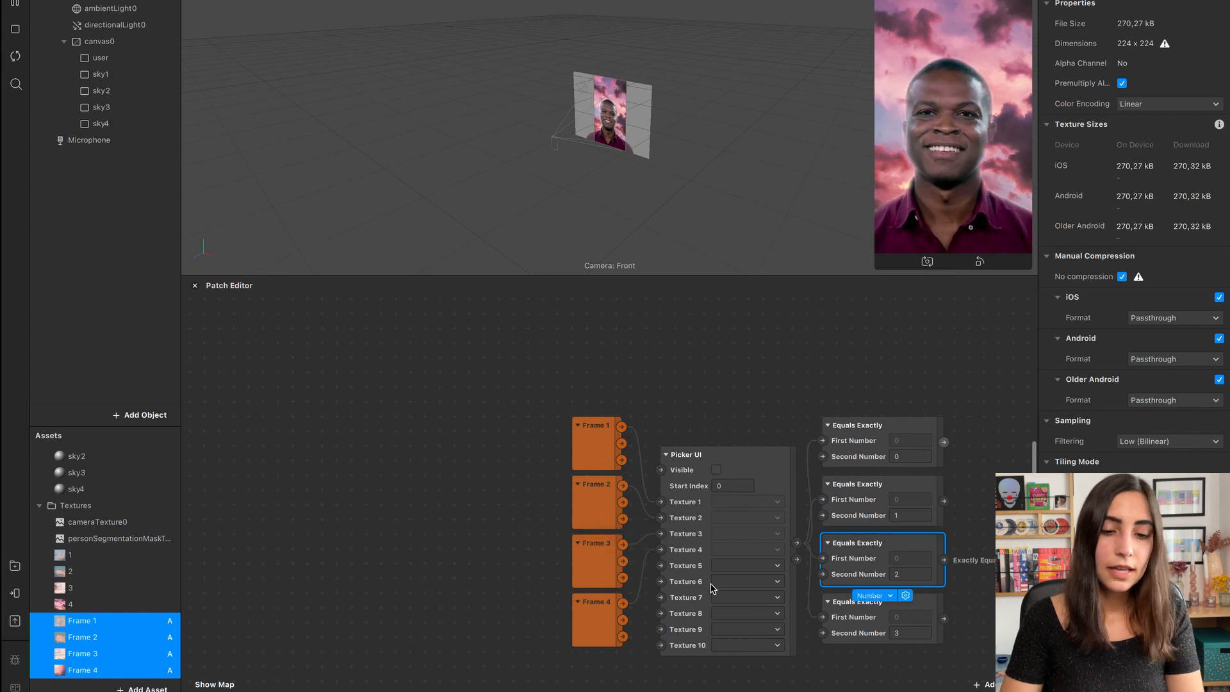
scroll(801, 526, right, 3)
click(929, 455)
- Create visibility patches for the sky1, sky2, sky3 and sky4 rectangles
click(111, 123)
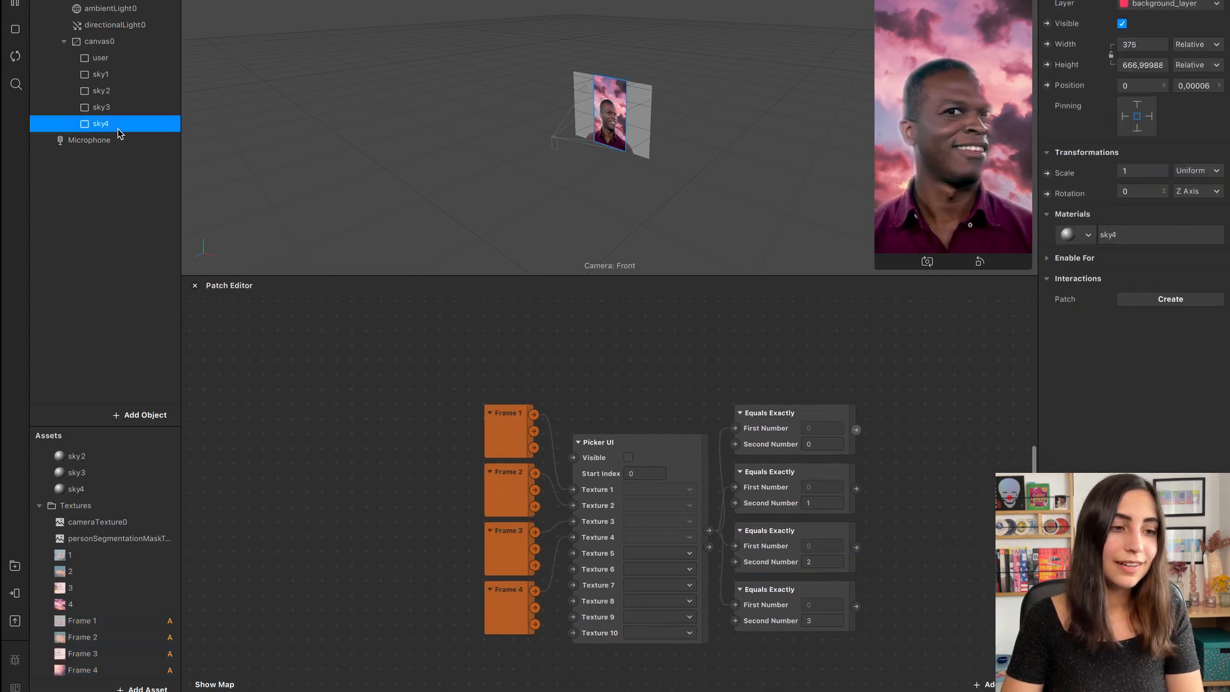
shift+click(112, 76)
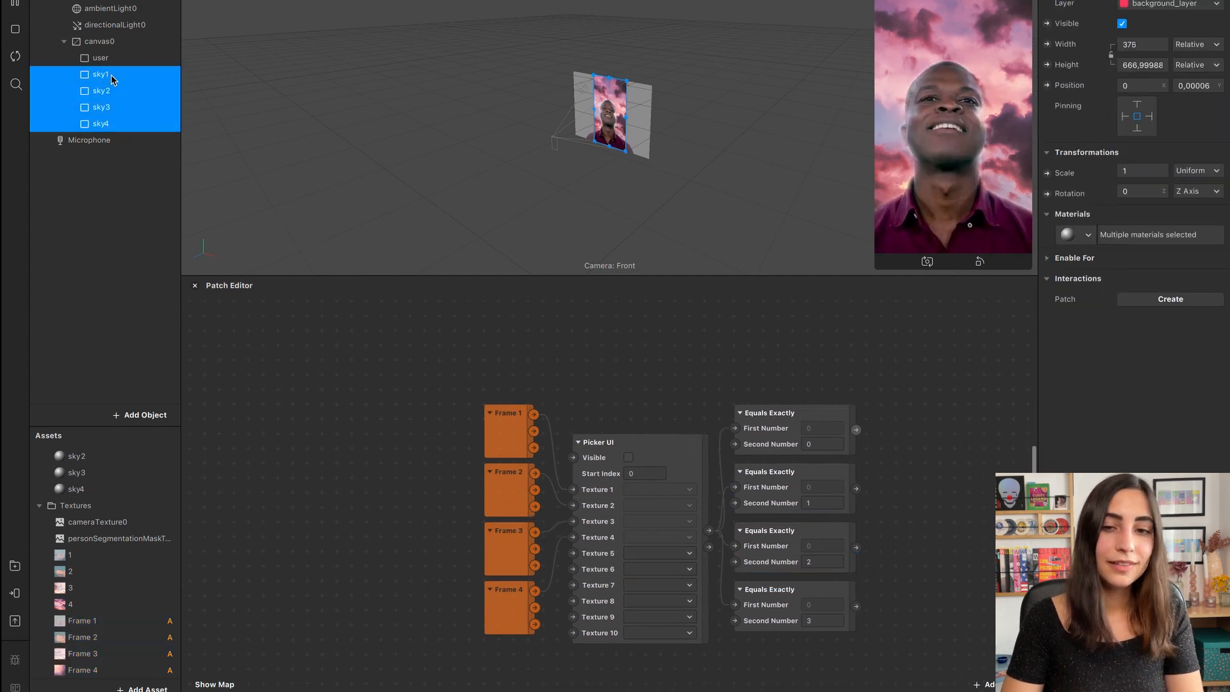
click(1048, 23)
- Place the sky1 to sky4 visibility patches beside the Equals Exactly patches 0 to 3 respectively
drag(615, 535, 891, 593)
click(631, 510)
drag(631, 511, 906, 533)
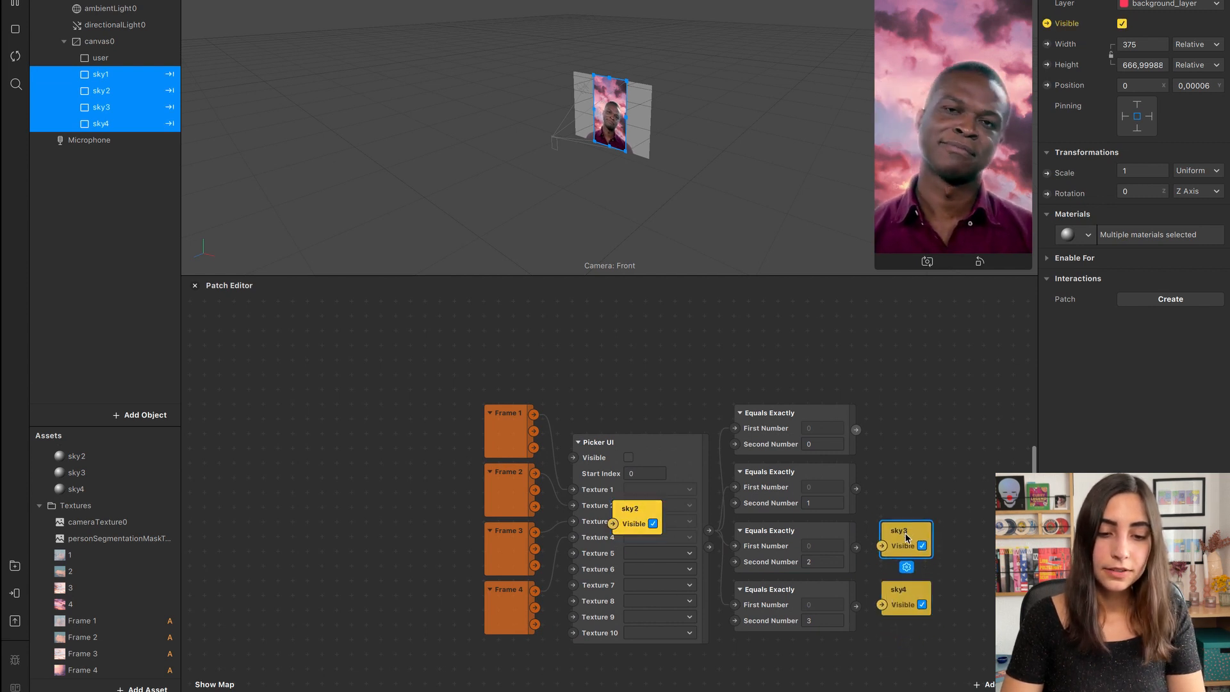
drag(631, 510, 907, 507)
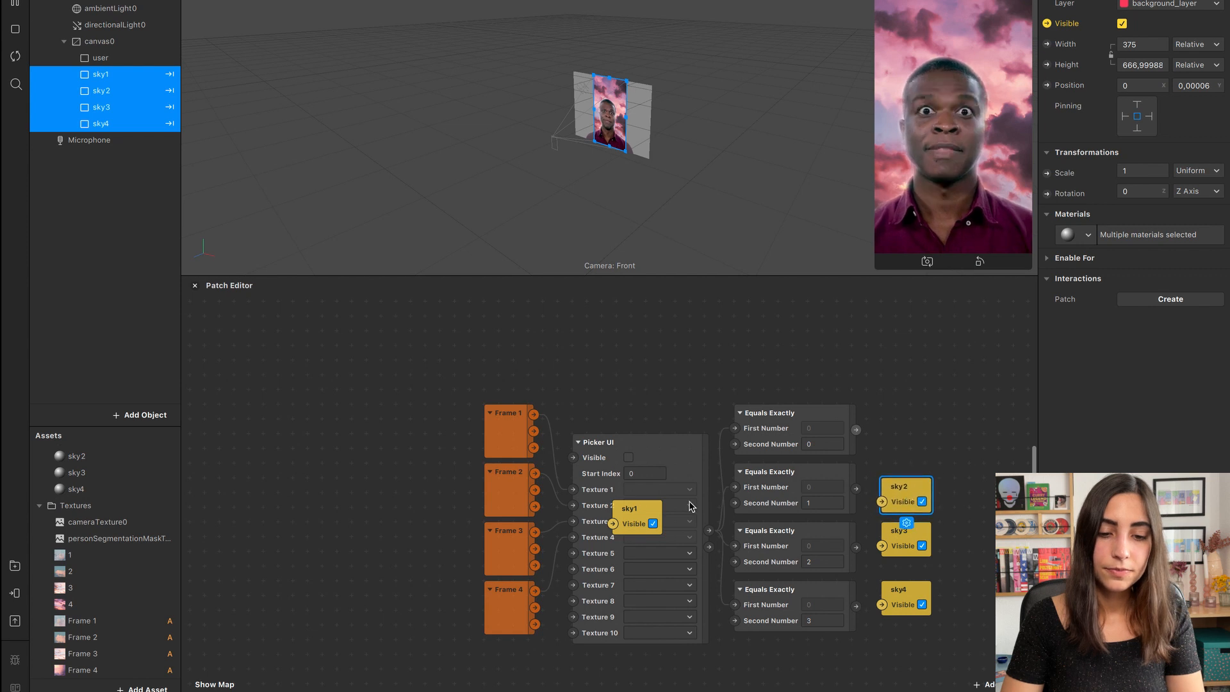
drag(652, 518, 916, 421)
- Connect each Equals Exactly output to the Visible input of its matching sky patch and make the Picker UI visible
drag(856, 430, 882, 428)
drag(855, 489, 882, 502)
drag(856, 548, 882, 546)
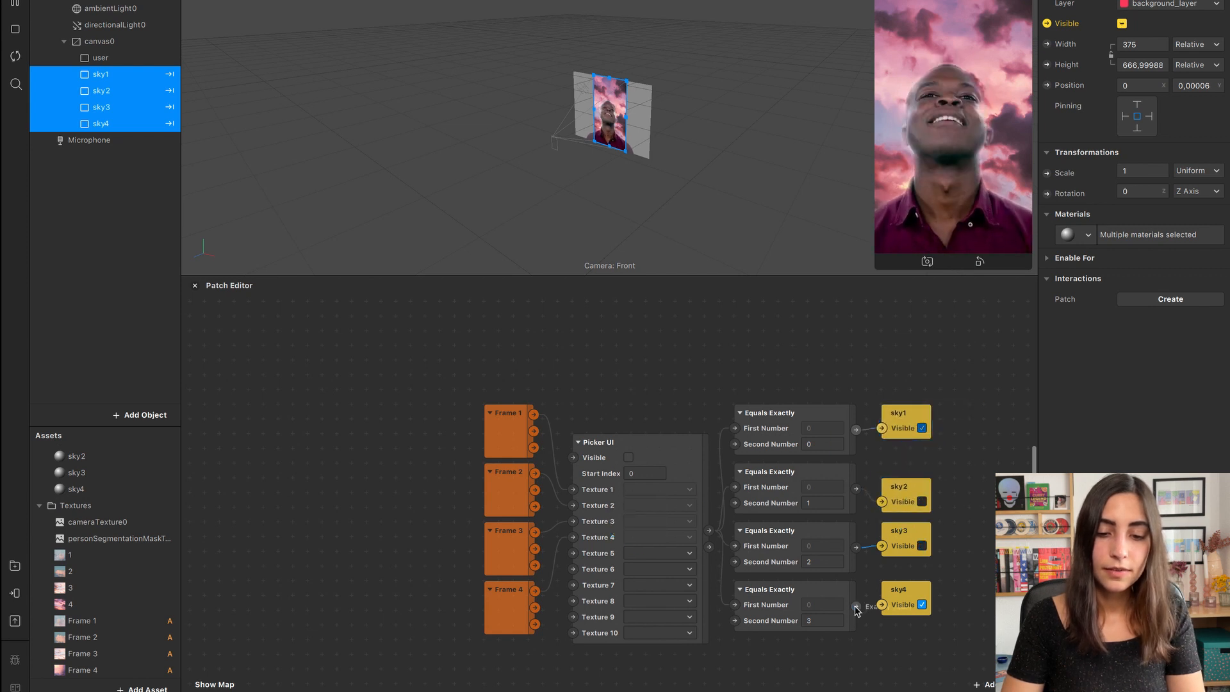
drag(856, 606, 882, 604)
click(628, 457)
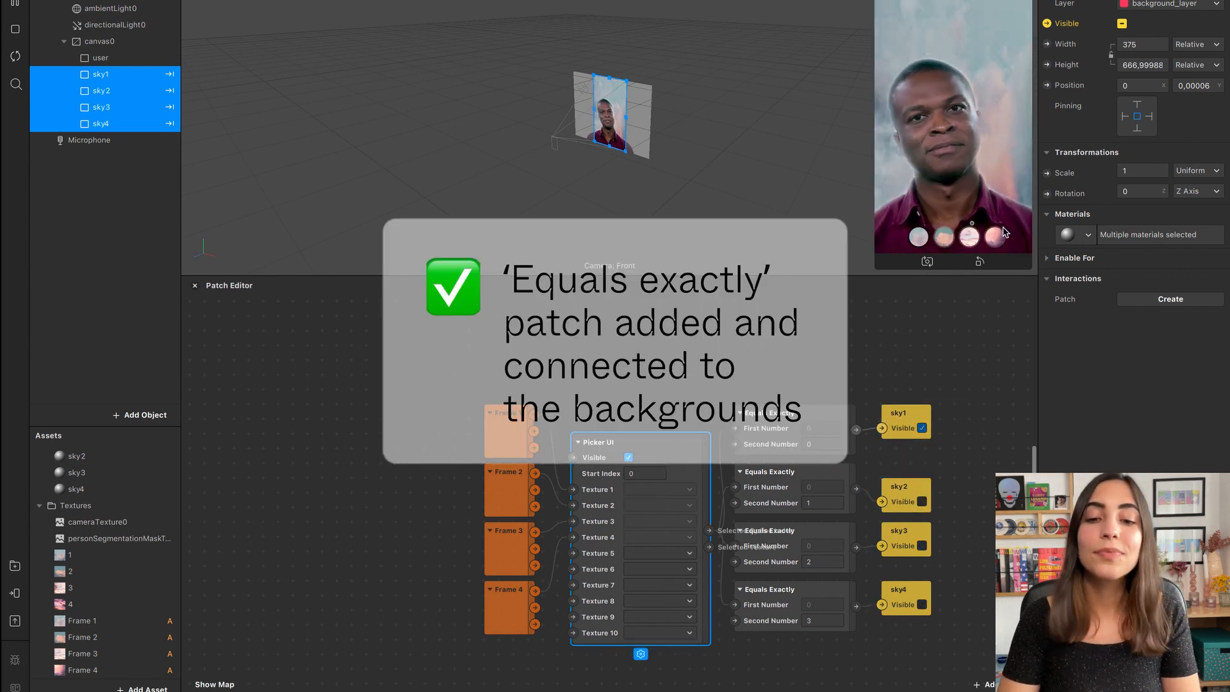
- Test the second, third and fourth picker thumbnails in the simulator preview
click(943, 237)
click(968, 242)
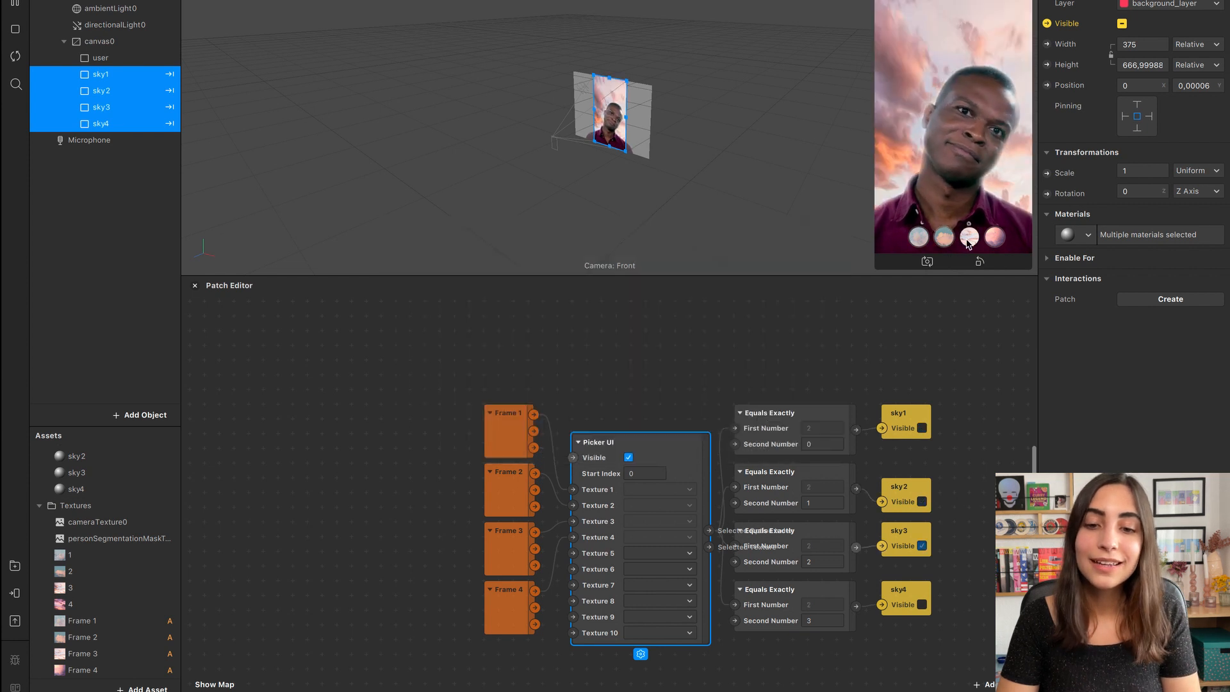
click(994, 240)
- Shrink the patch graph area, enlarge the simulator preview and switch its video source to the live camera
drag(836, 275, 831, 510)
drag(874, 267, 744, 502)
click(84, 6)
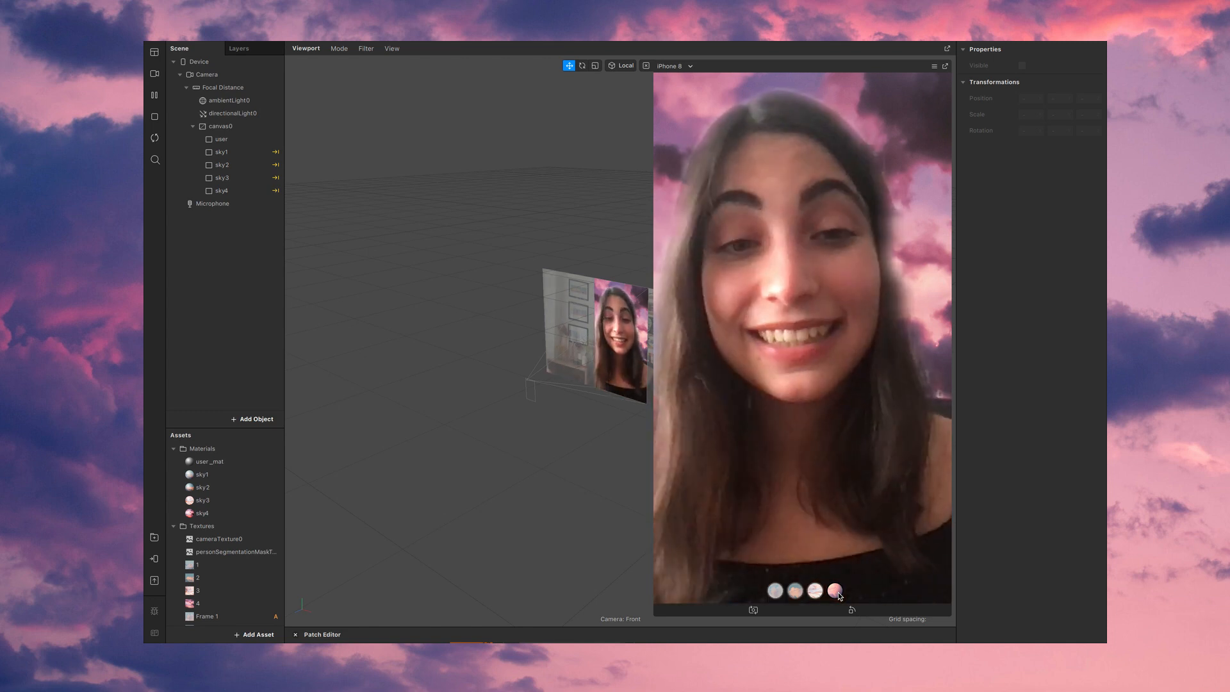
- Test the third, second, first and fourth sky backgrounds on the live camera preview
click(812, 591)
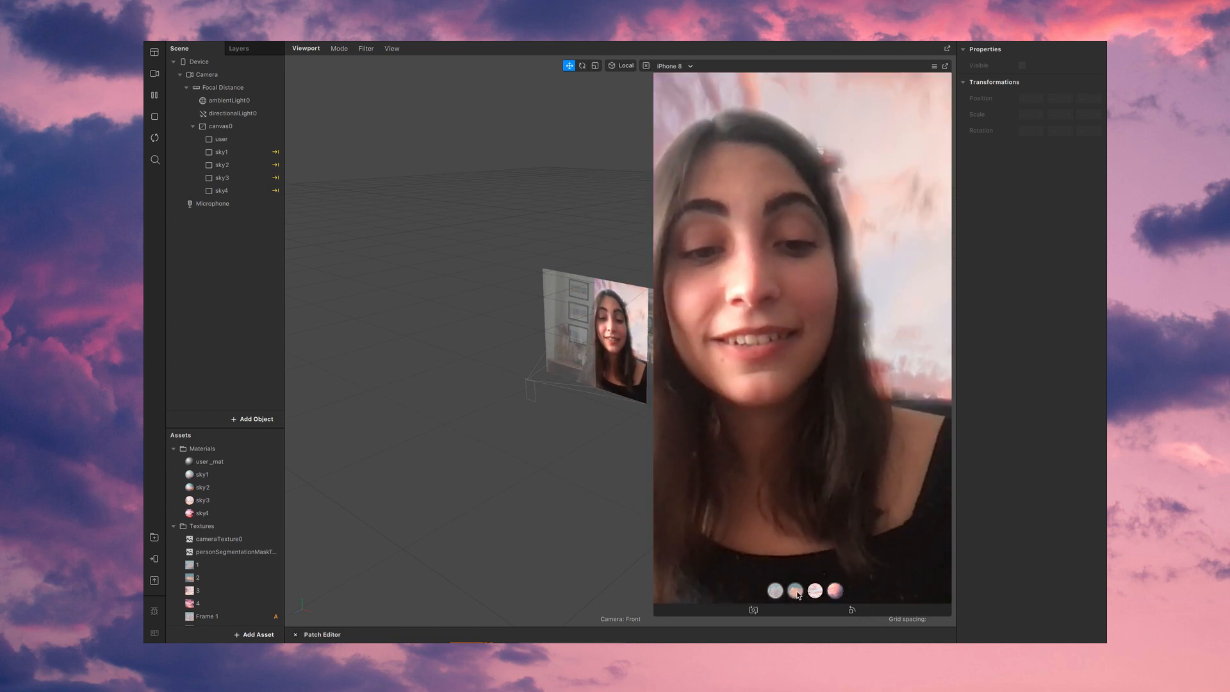
click(796, 592)
click(780, 593)
click(838, 593)
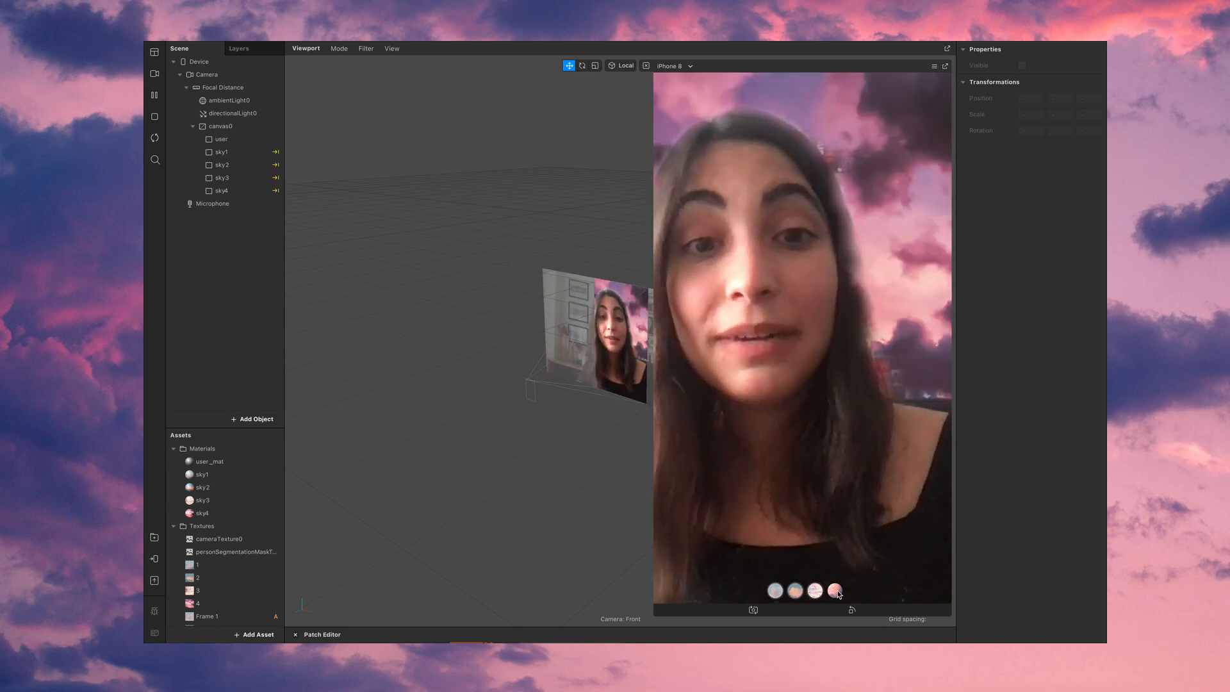